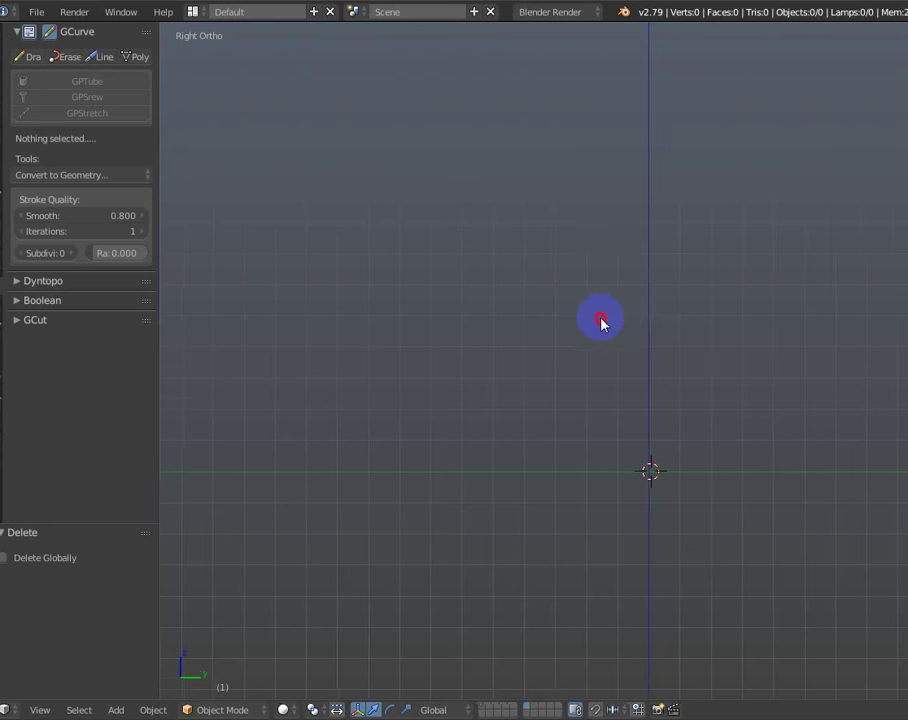
# - Pan the empty Right Ortho view left and down so the origin sits lower
pyautogui.moveTo(602, 320)
pyautogui.keyDown('shift'); pyautogui.mouseDown(button='middle')
pyautogui.moveTo(523, 319)
pyautogui.moveTo(521, 309)
pyautogui.mouseUp(button='middle'); pyautogui.keyUp('shift')
pyautogui.moveTo(651, 428)
pyautogui.keyDown('shift'); pyautogui.mouseDown(button='middle')
pyautogui.moveTo(626, 527)
pyautogui.moveTo(632, 543)
pyautogui.mouseUp(button='middle'); pyautogui.keyUp('shift')
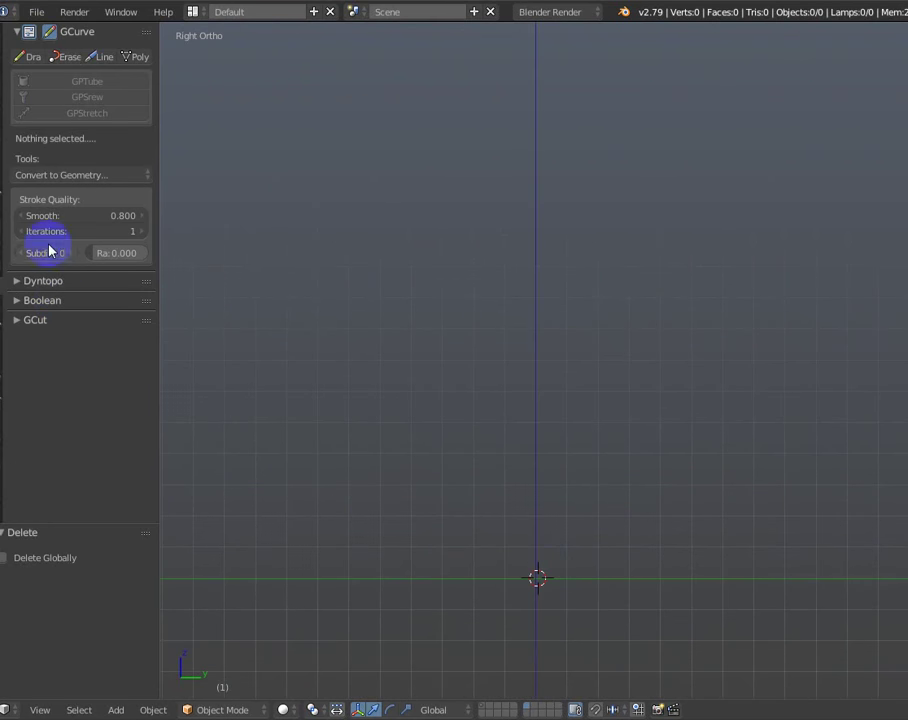
# - Draw a tall wavy grease-pencil stroke rising upward from just below the origin
pyautogui.press('d')
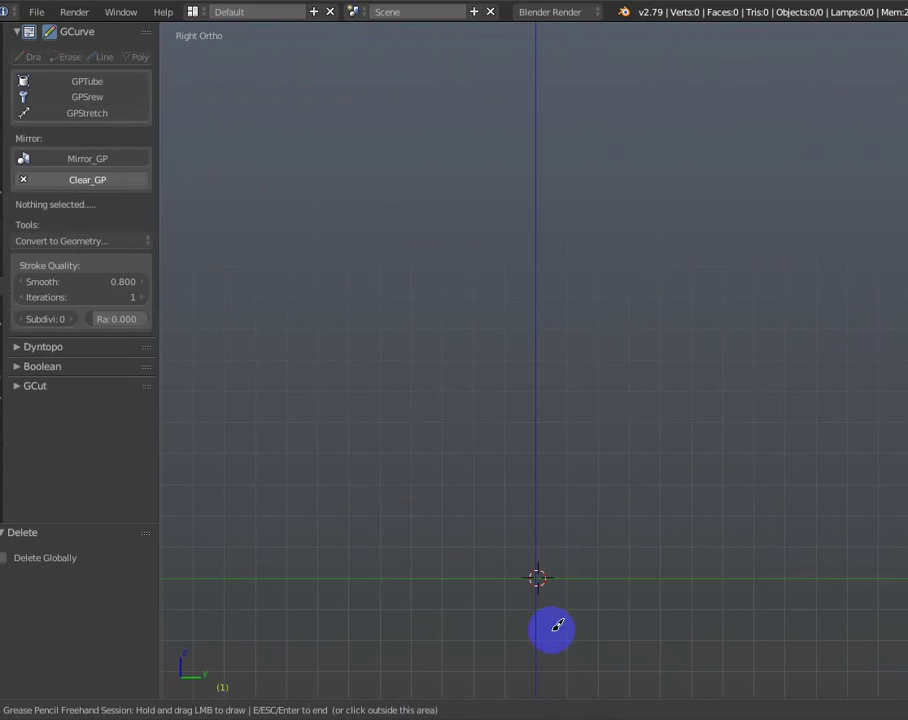
pyautogui.moveTo(551, 630)
pyautogui.mouseDown()
pyautogui.moveTo(569, 409)
pyautogui.moveTo(602, 352)
pyautogui.mouseUp()
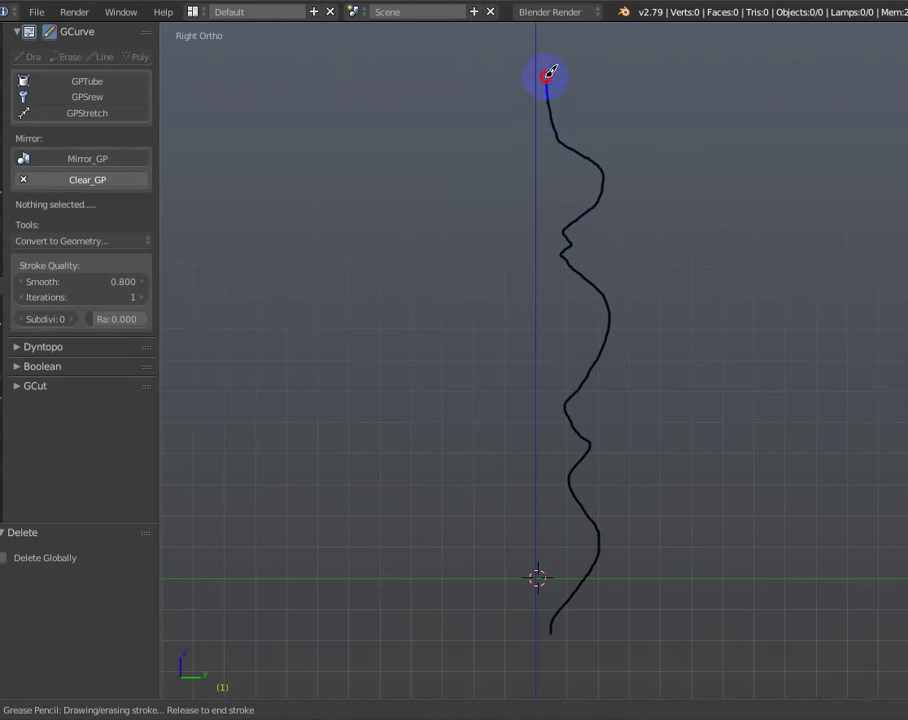
pyautogui.moveTo(547, 38); pyautogui.dragTo(564, 57)
pyautogui.scroll(-2, 646, 184)
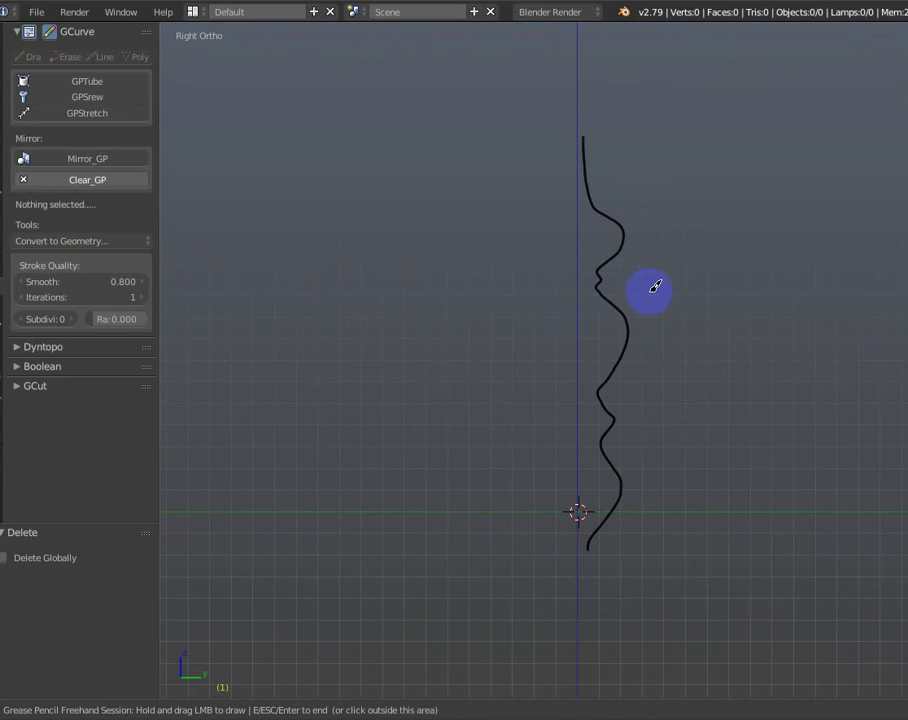
pyautogui.press('Escape')
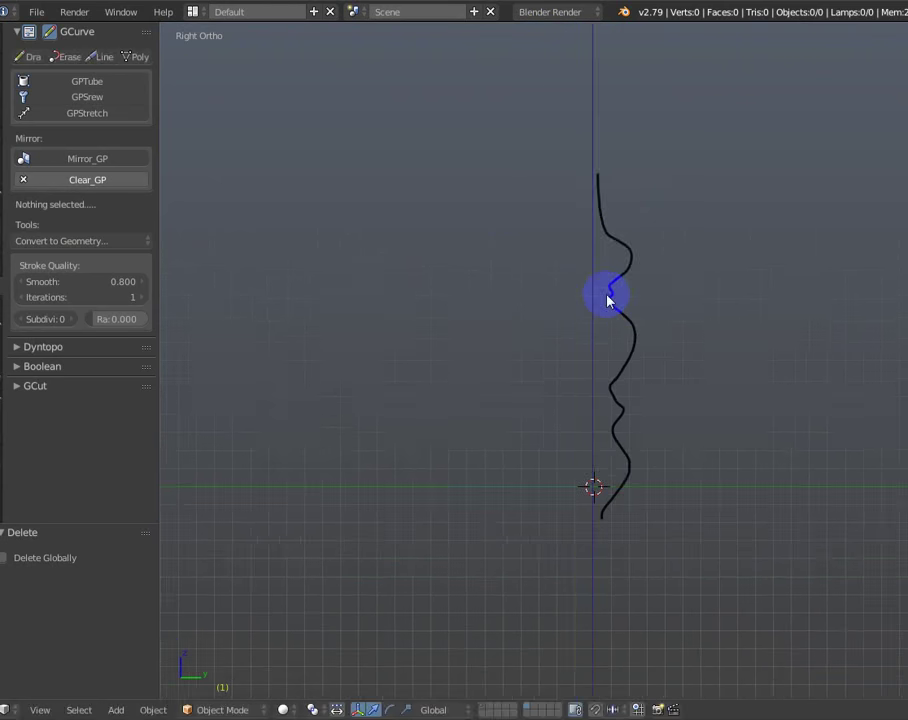
# - Lathe the wavy stroke into a mesh with GPScrew and bring up its settings
pyautogui.click(73, 100)
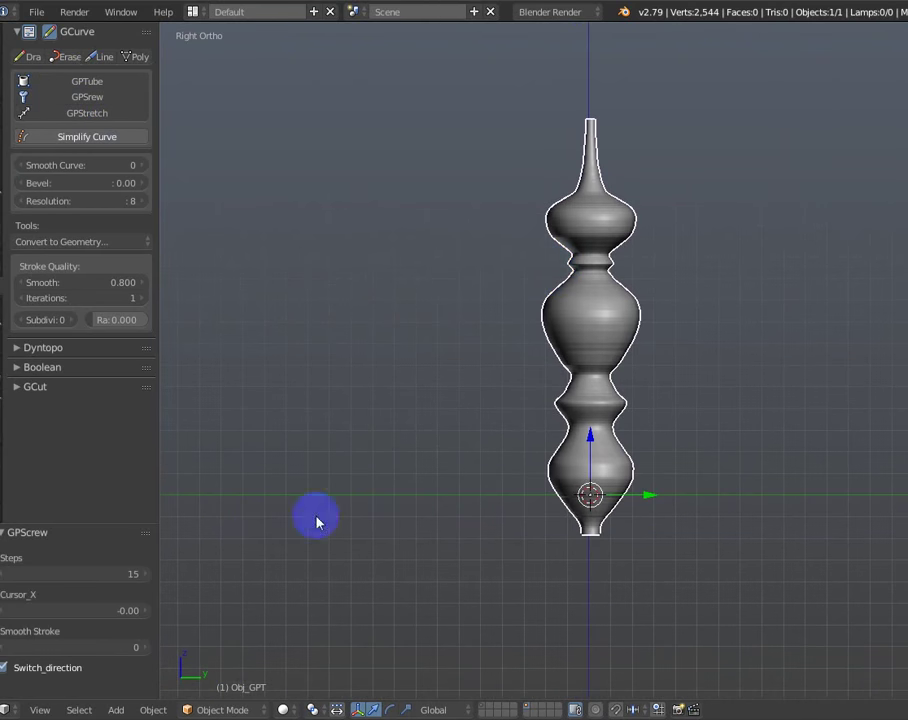
pyautogui.press('F6')
pyautogui.moveTo(750, 468); pyautogui.dragTo(332, 377)
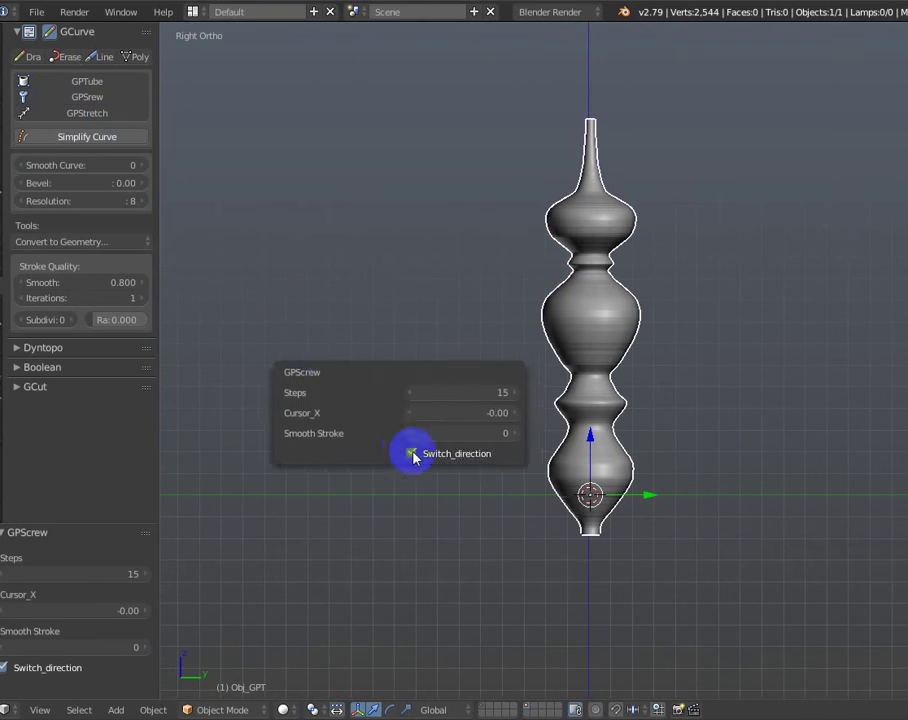
pyautogui.moveTo(420, 382)
pyautogui.mouseDown()
pyautogui.moveTo(391, 331)
pyautogui.moveTo(424, 340)
pyautogui.mouseUp()
# - Set the GPScrew step count to 18 for a tall vase shape
pyautogui.moveTo(794, 367)
pyautogui.mouseDown(button='middle')
pyautogui.moveTo(777, 240)
pyautogui.moveTo(687, 317)
pyautogui.moveTo(701, 304)
pyautogui.mouseUp(button='middle')
pyautogui.press('F6')
pyautogui.moveTo(710, 318)
pyautogui.mouseDown()
pyautogui.moveTo(602, 197)
pyautogui.moveTo(585, 150)
pyautogui.mouseUp()
pyautogui.moveTo(748, 173)
pyautogui.mouseDown()
pyautogui.moveTo(738, 175)
pyautogui.moveTo(758, 172)
pyautogui.moveTo(727, 171)
pyautogui.mouseUp()
pyautogui.click(744, 177)
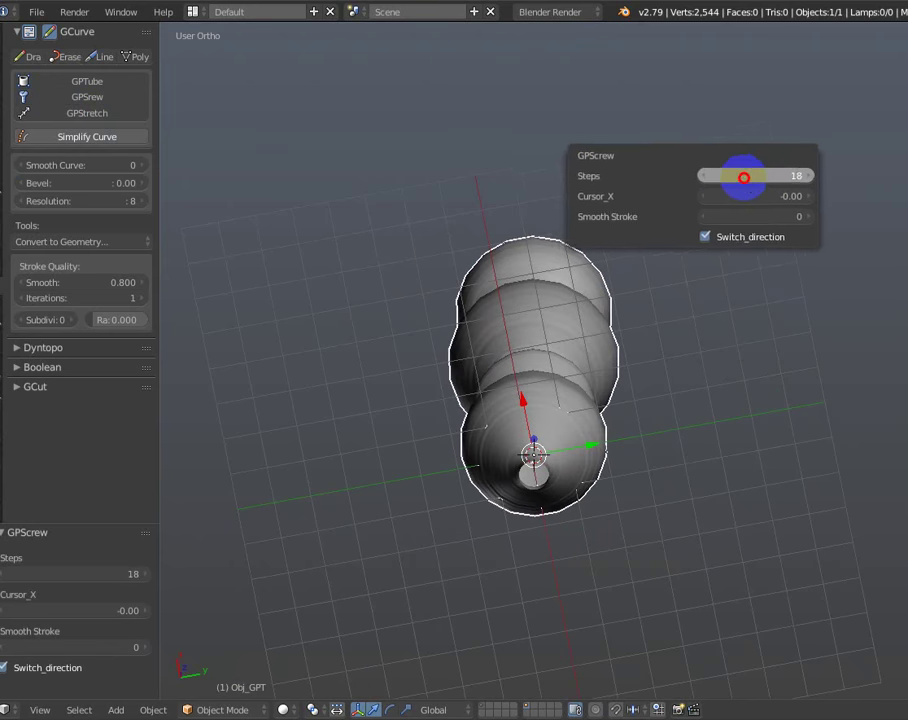
pyautogui.press('Return')
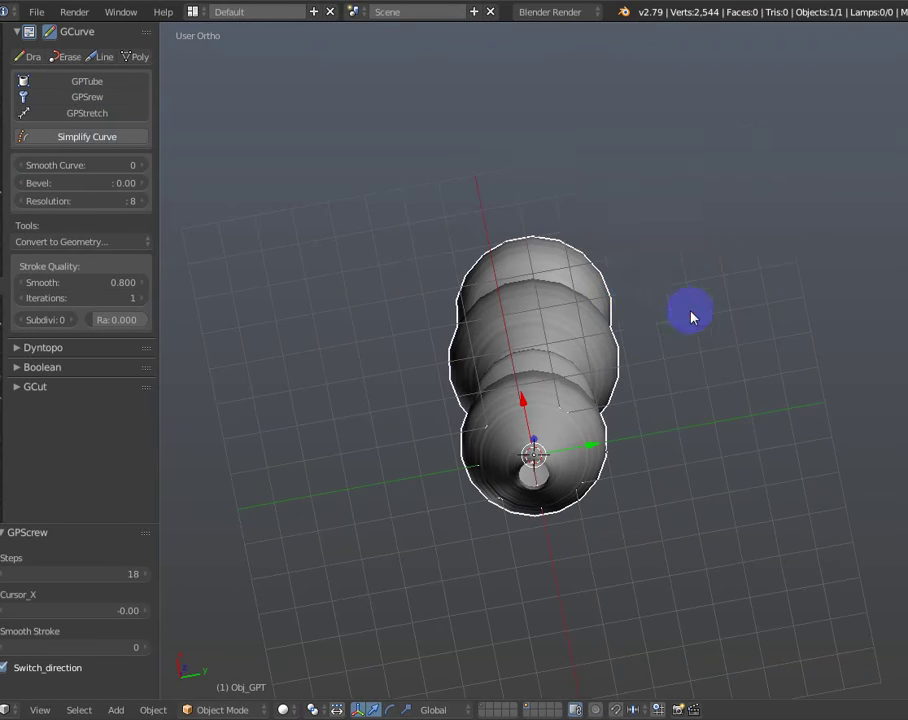
pyautogui.moveTo(691, 316)
pyautogui.mouseDown(button='middle')
pyautogui.moveTo(670, 378)
pyautogui.moveTo(681, 417)
pyautogui.moveTo(660, 355)
pyautogui.mouseUp(button='middle')
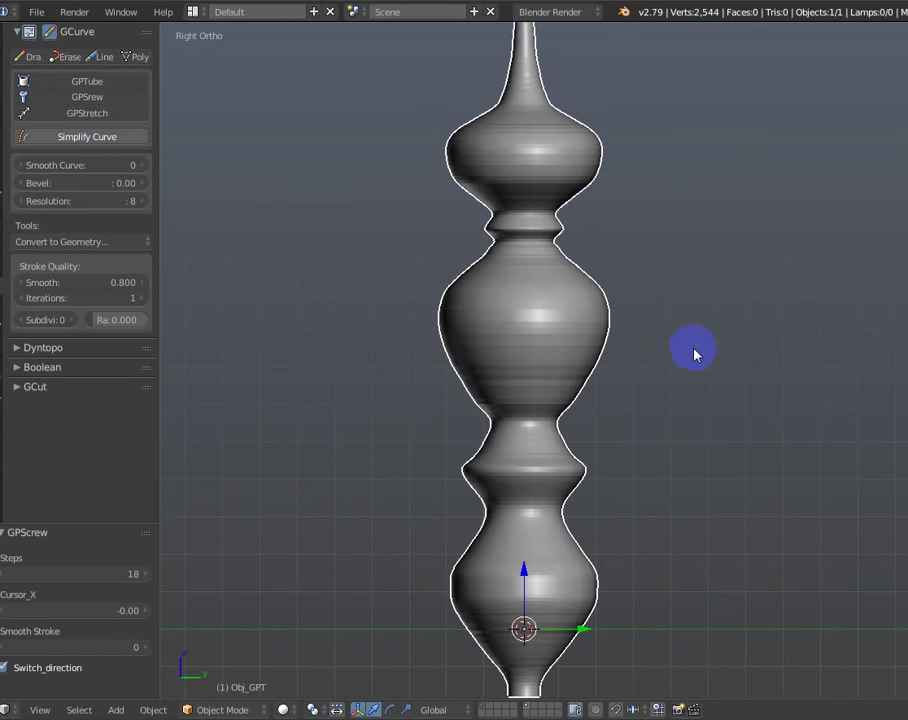
# - Set GPScrew Smooth Stroke to 3
pyautogui.press('F6')
pyautogui.moveTo(724, 334); pyautogui.dragTo(681, 263)
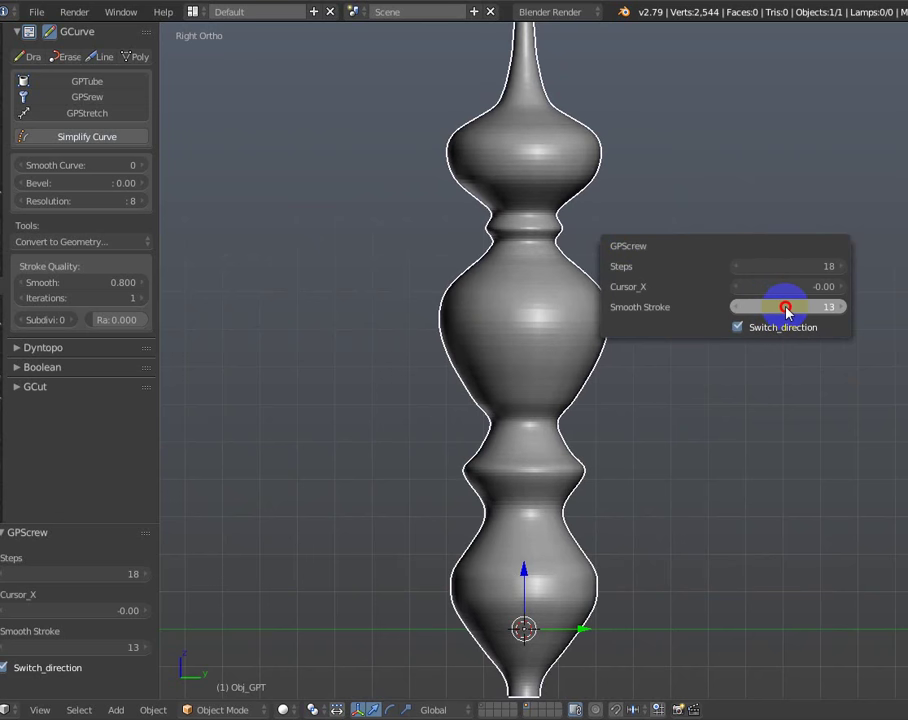
pyautogui.moveTo(786, 312); pyautogui.dragTo(738, 314)
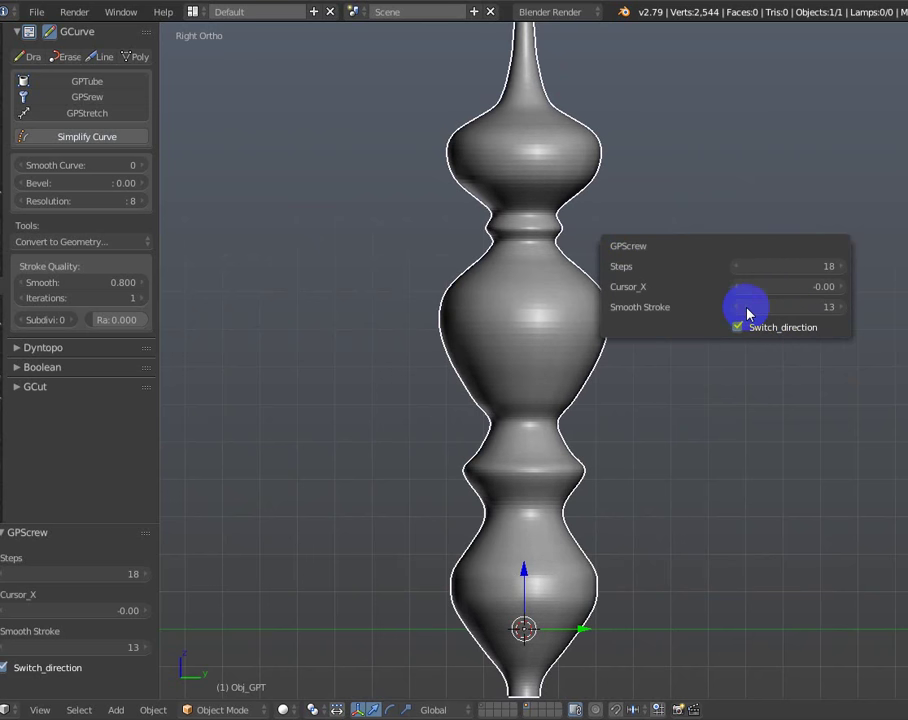
pyautogui.doubleClick(751, 310)
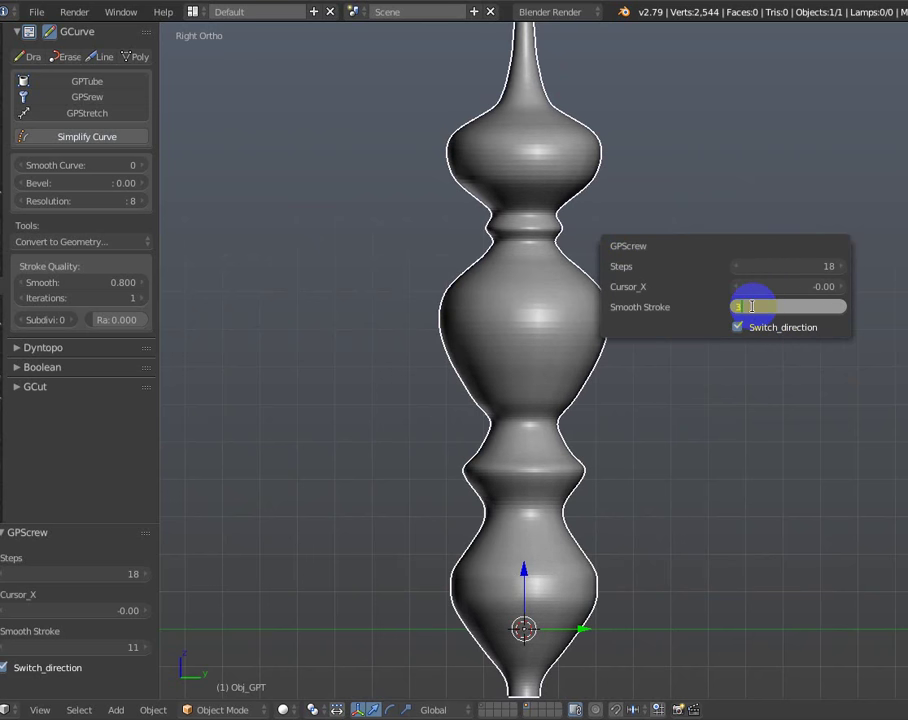
pyautogui.press('Return')
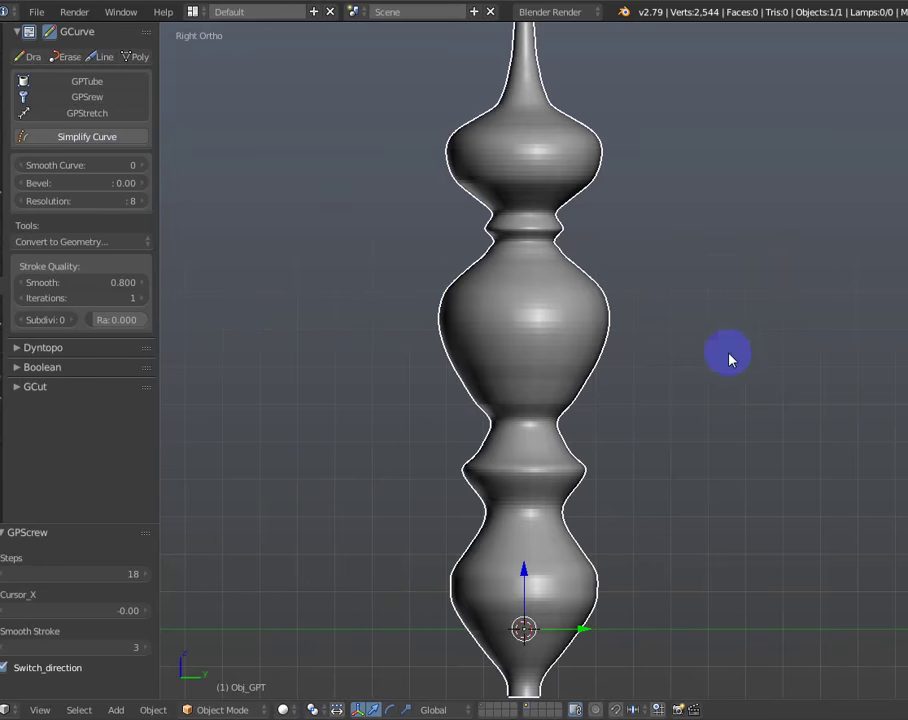
# - Frame the vase closer and enter Edit Mode on its profile curve
pyautogui.moveTo(730, 357)
pyautogui.keyDown('shift'); pyautogui.mouseDown(button='middle')
pyautogui.moveTo(703, 402)
pyautogui.moveTo(709, 462)
pyautogui.mouseUp(button='middle'); pyautogui.keyUp('shift')
pyautogui.scroll(1, 600, 355)
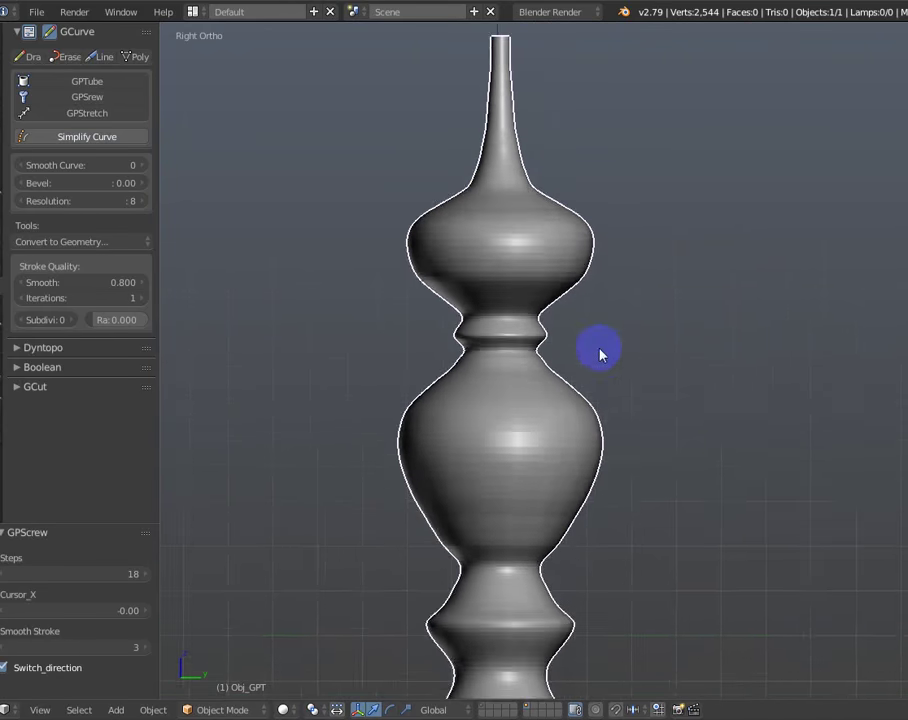
pyautogui.scroll(1, 602, 255)
pyautogui.scroll(1, 657, 264)
pyautogui.keyDown('shift'); pyautogui.scroll(-2, 701, 328); pyautogui.keyUp('shift')
pyautogui.keyDown('shift'); pyautogui.scroll(-2, 691, 223); pyautogui.keyUp('shift')
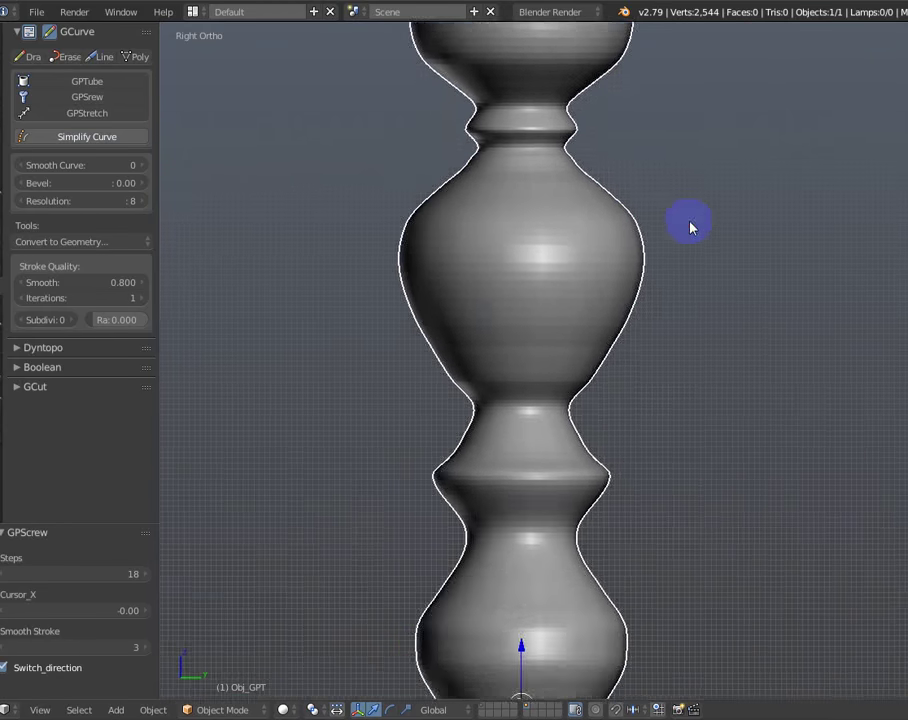
pyautogui.press('Tab')
# - Smooth two point runs along the vase's bulge edges with the Smooth Curve field
pyautogui.rightClick(581, 382)
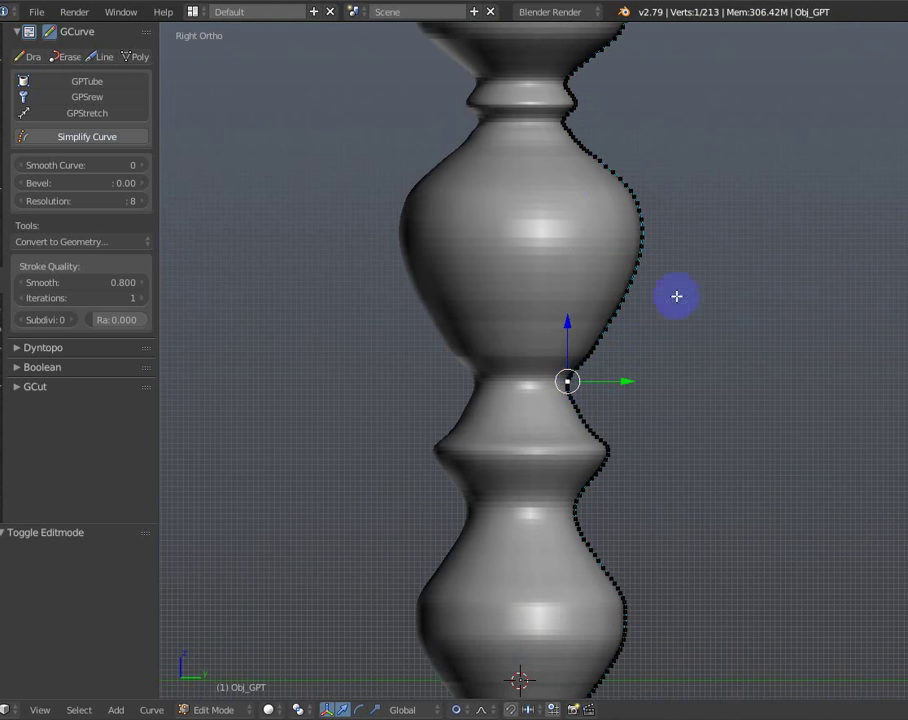
pyautogui.keyDown('ctrl'); pyautogui.moveTo(677, 320); pyautogui.dragTo(532, 380); pyautogui.keyUp('ctrl')
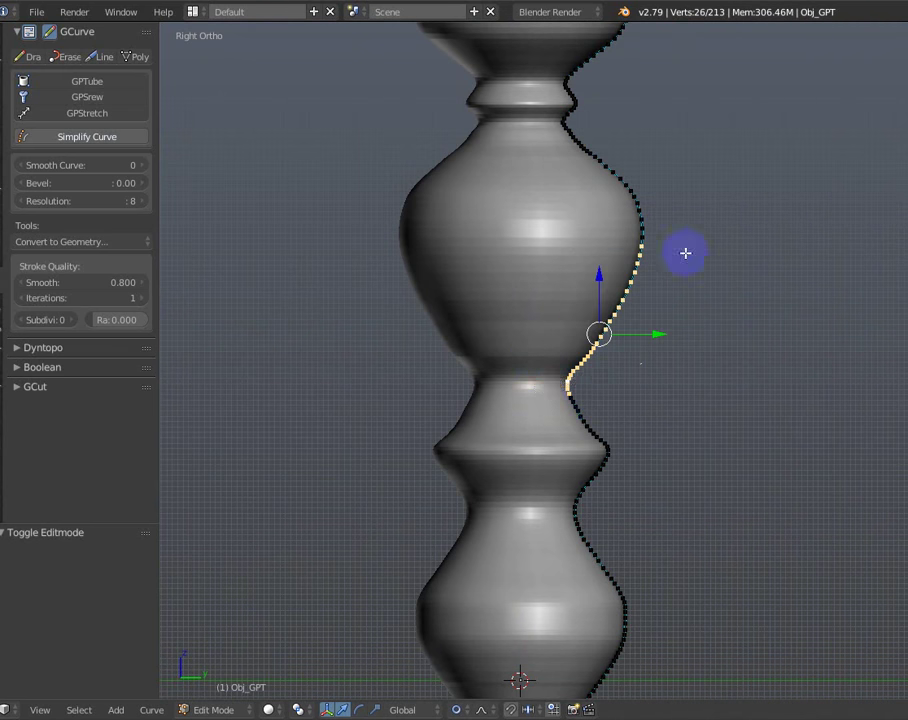
pyautogui.keyDown('ctrl'); pyautogui.keyDown('shift'); pyautogui.moveTo(608, 367); pyautogui.dragTo(675, 407); pyautogui.keyUp('shift'); pyautogui.keyUp('ctrl')
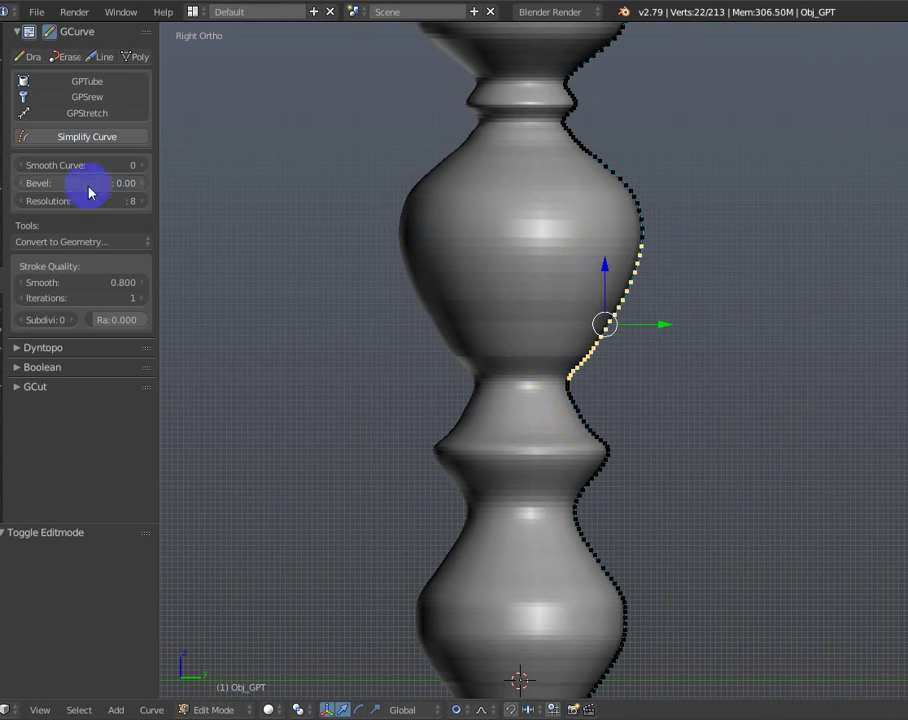
pyautogui.moveTo(91, 166); pyautogui.dragTo(113, 170)
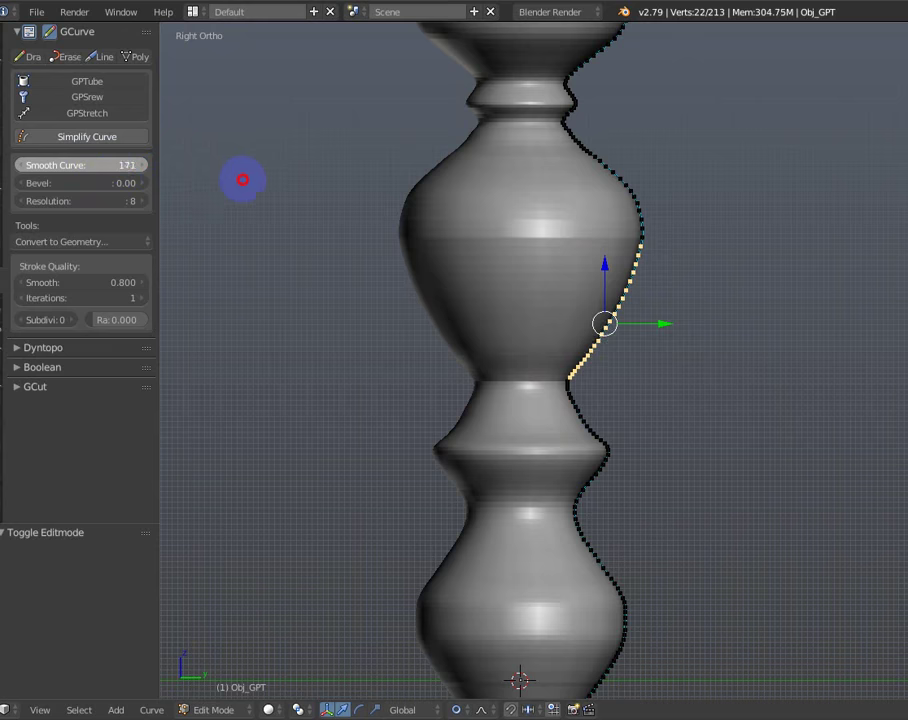
pyautogui.keyDown('ctrl'); pyautogui.scroll(-3, 572, 354); pyautogui.keyUp('ctrl')
pyautogui.scroll(2, 628, 354)
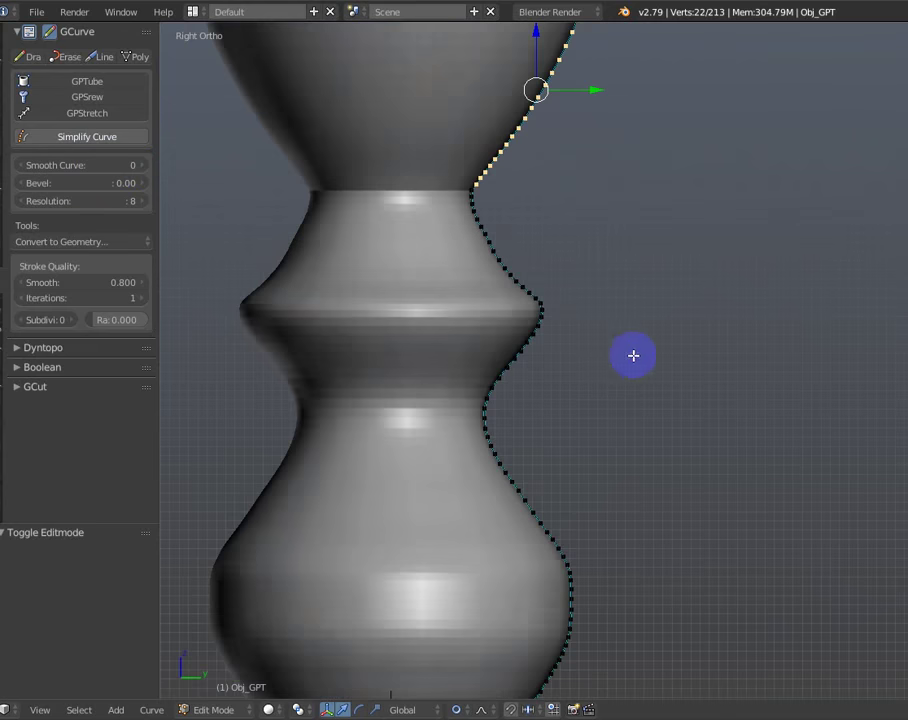
pyautogui.scroll(2, 696, 263)
pyautogui.scroll(-2, 696, 263)
pyautogui.keyDown('shift'); pyautogui.scroll(-2, 670, 335); pyautogui.keyUp('shift')
pyautogui.rightClick(666, 411)
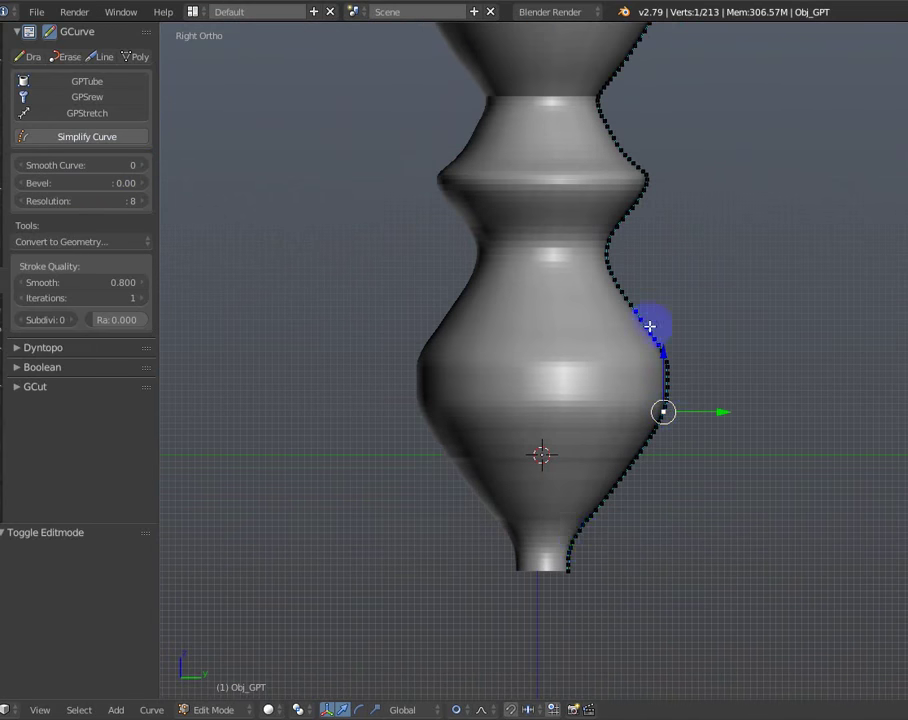
pyautogui.moveTo(560, 523)
pyautogui.keyDown('ctrl'); pyautogui.mouseDown()
pyautogui.moveTo(675, 413)
pyautogui.moveTo(481, 472)
pyautogui.mouseUp(); pyautogui.keyUp('ctrl')
pyautogui.moveTo(51, 168); pyautogui.dragTo(85, 167)
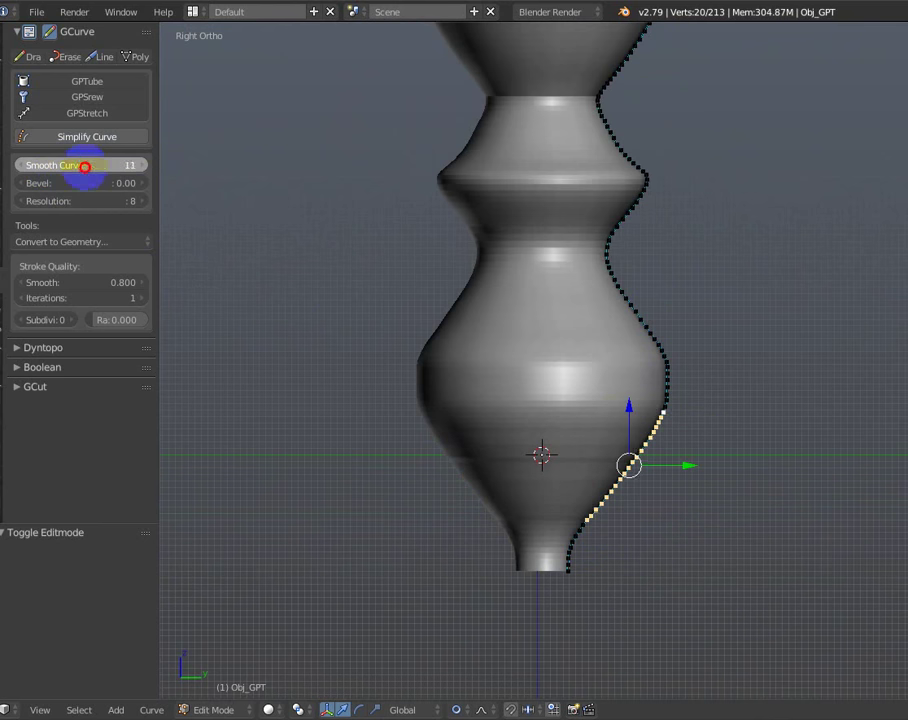
# - Smooth the spire's curve points, then return to Object Mode
pyautogui.moveTo(334, 173)
pyautogui.keyDown('shift'); pyautogui.mouseDown(button='middle')
pyautogui.moveTo(383, 255)
pyautogui.moveTo(488, 349)
pyautogui.moveTo(614, 349)
pyautogui.moveTo(637, 337)
pyautogui.mouseUp(button='middle'); pyautogui.keyUp('shift')
pyautogui.scroll(2, 648, 382)
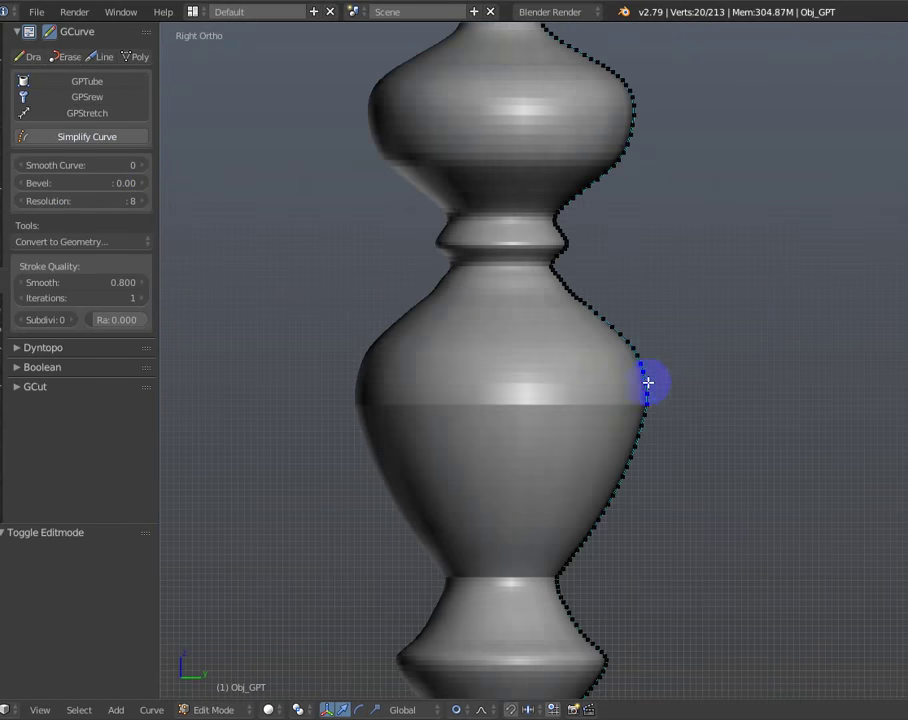
pyautogui.scroll(-2, 662, 372)
pyautogui.keyDown('shift'); pyautogui.scroll(3, 670, 362); pyautogui.keyUp('shift')
pyautogui.keyDown('shift'); pyautogui.scroll(3, 660, 370); pyautogui.keyUp('shift')
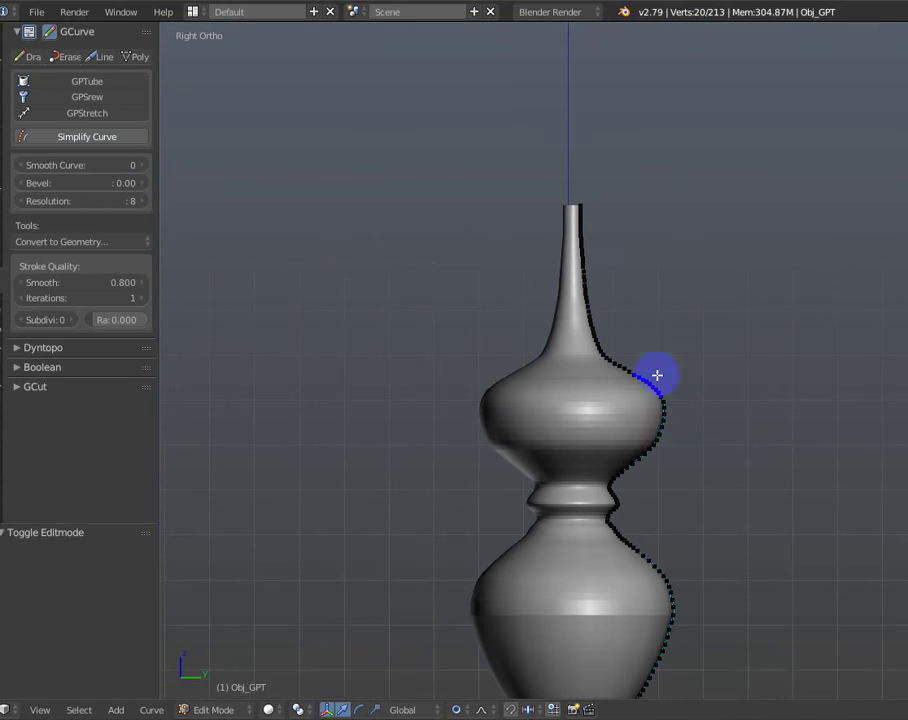
pyautogui.moveTo(573, 145)
pyautogui.keyDown('ctrl'); pyautogui.mouseDown()
pyautogui.moveTo(578, 338)
pyautogui.moveTo(598, 359)
pyautogui.moveTo(604, 209)
pyautogui.mouseUp(); pyautogui.keyUp('ctrl')
pyautogui.moveTo(95, 164); pyautogui.dragTo(184, 168)
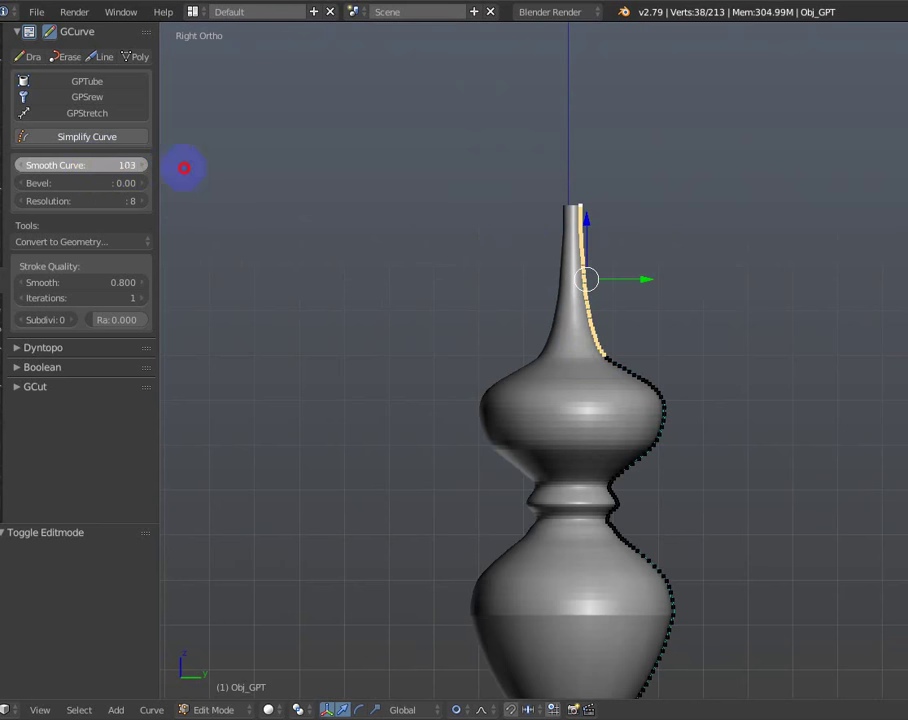
pyautogui.moveTo(583, 181)
pyautogui.mouseDown()
pyautogui.moveTo(73, 166)
pyautogui.moveTo(298, 176)
pyautogui.mouseUp()
pyautogui.press('Escape')
pyautogui.keyDown('ctrl'); pyautogui.scroll(2, 630, 220); pyautogui.keyUp('ctrl')
pyautogui.keyDown('shift'); pyautogui.scroll(-2, 700, 218); pyautogui.keyUp('shift')
pyautogui.press('Tab')
pyautogui.scroll(-2, 724, 214)
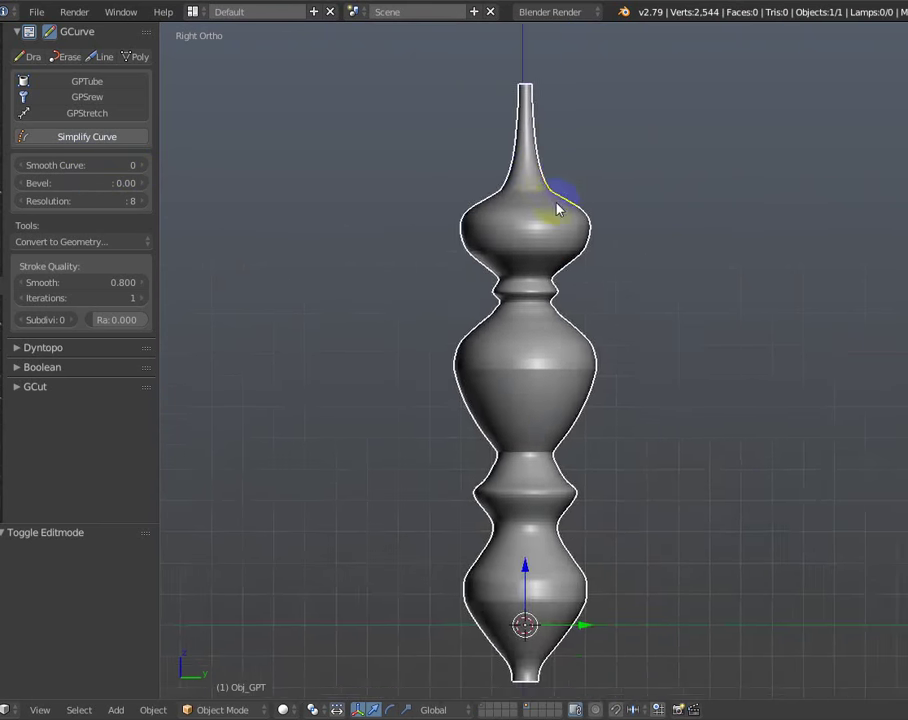
# - Try pulling a top bulge point inward with proportional falloff, then undo it
pyautogui.keyDown('shift'); pyautogui.moveTo(566, 198); pyautogui.dragTo(595, 370, button='middle'); pyautogui.keyUp('shift')
pyautogui.scroll(-1, 600, 362)
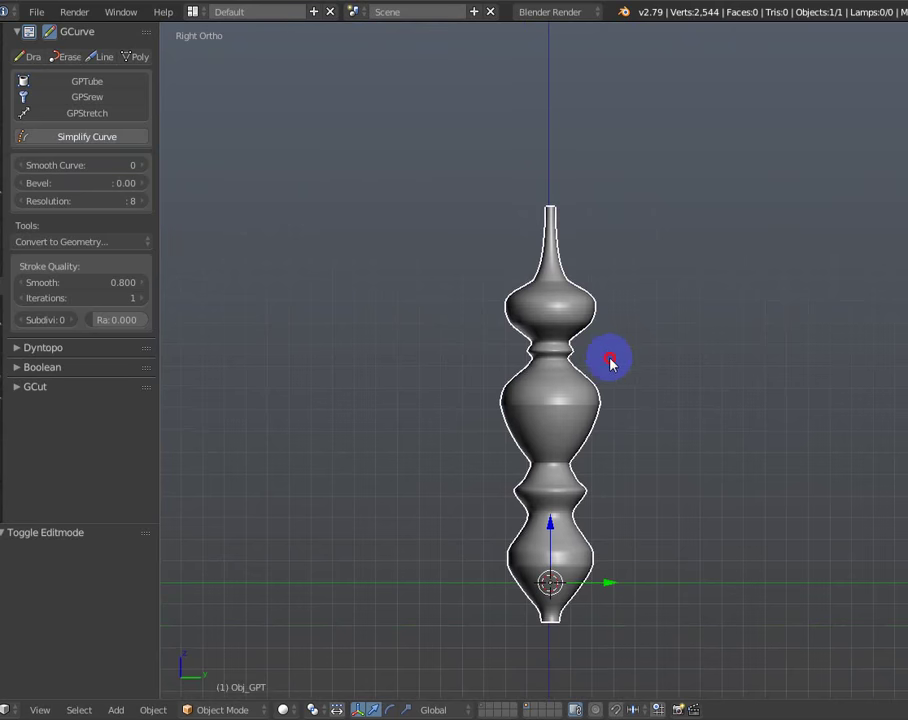
pyautogui.press('Tab')
pyautogui.scroll(2, 582, 293)
pyautogui.rightClick(582, 293)
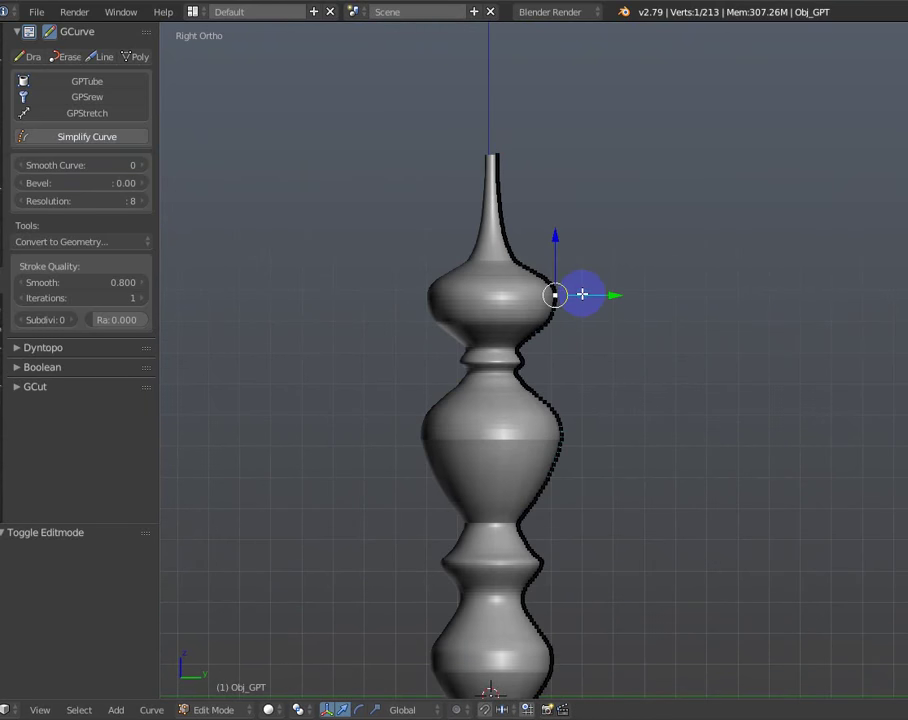
pyautogui.press('g')
pyautogui.press('Escape')
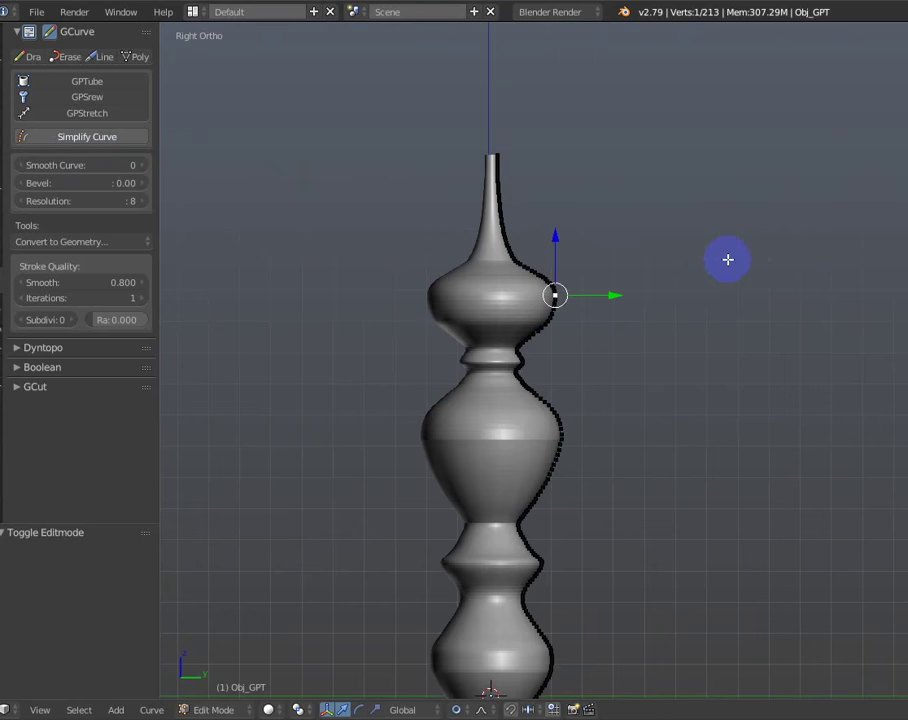
pyautogui.press('g')
pyautogui.scroll(4, 712, 256)
pyautogui.click(707, 257)
pyautogui.scroll(2, 593, 255)
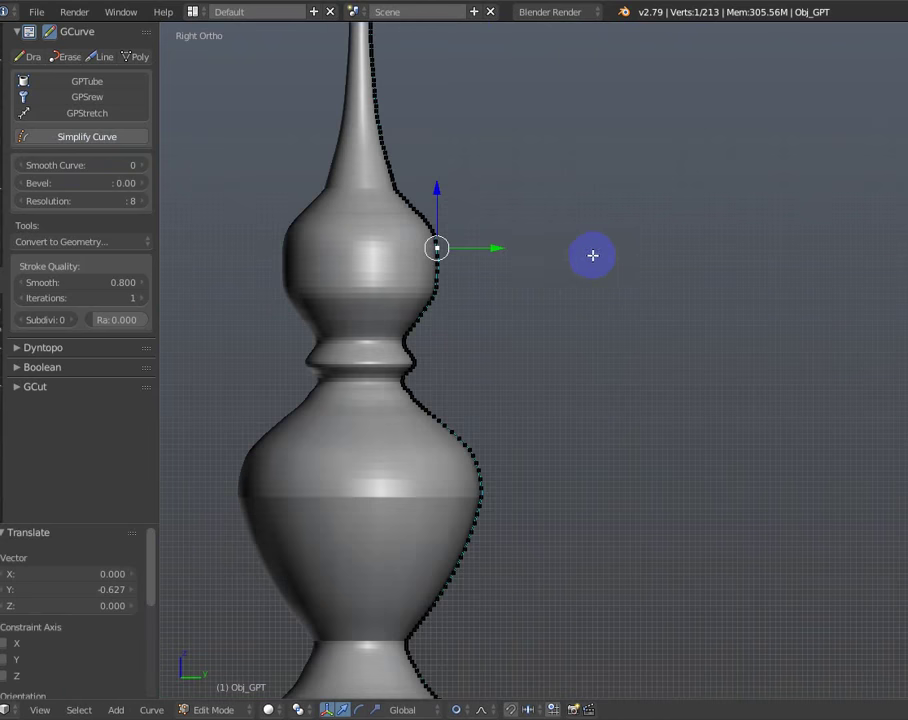
pyautogui.scroll(-3, 596, 248)
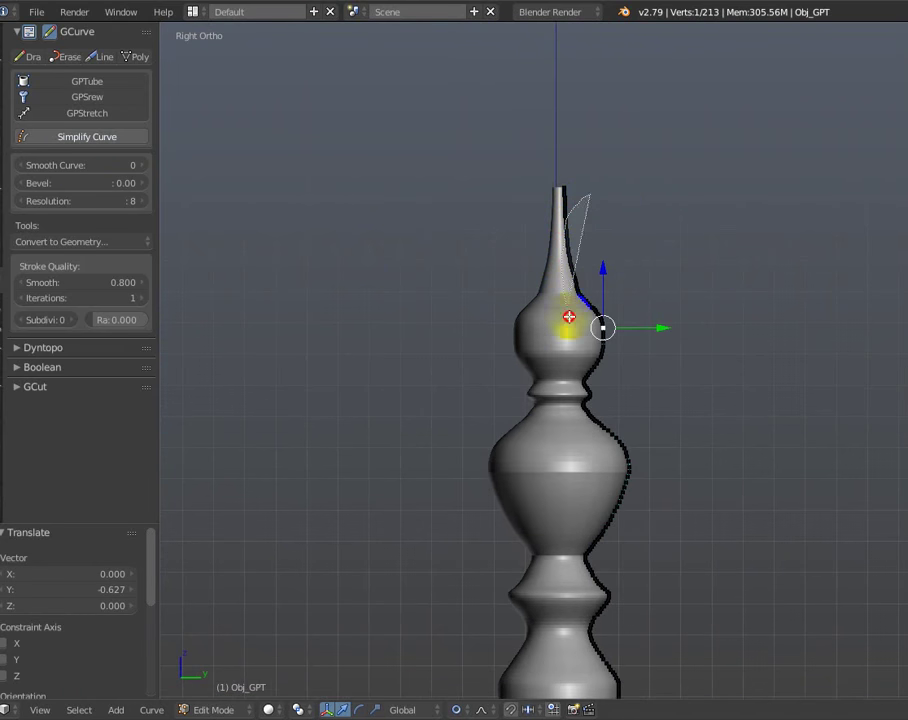
pyautogui.hotkey('ctrl', 'z')
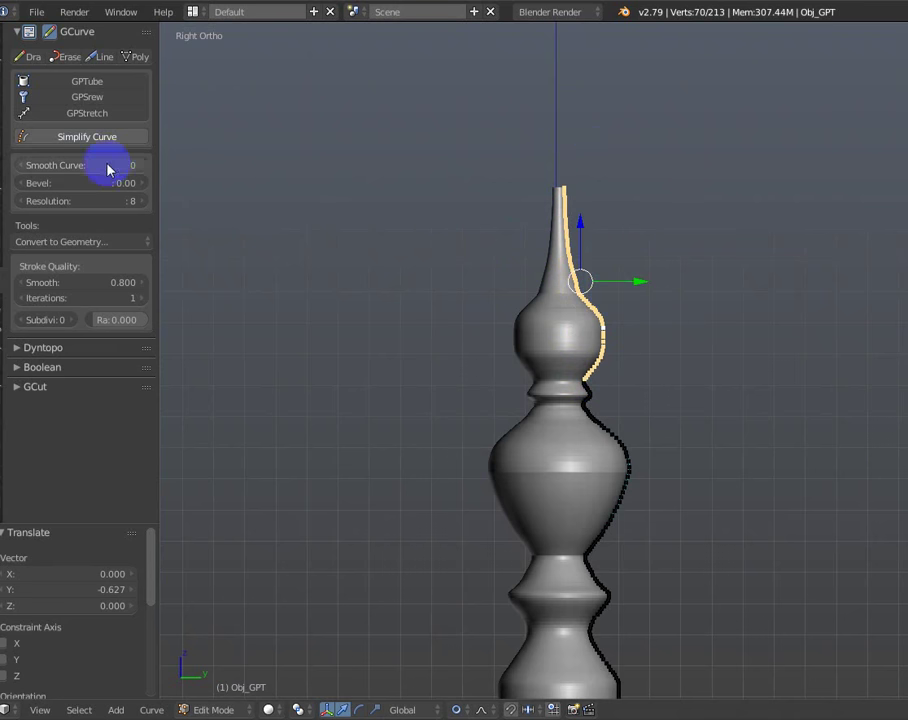
# - Increase smoothing on the selected section and nudge one profile point with soft falloff
pyautogui.moveTo(110, 165); pyautogui.dragTo(155, 165)
pyautogui.moveTo(543, 204); pyautogui.dragTo(290, 168)
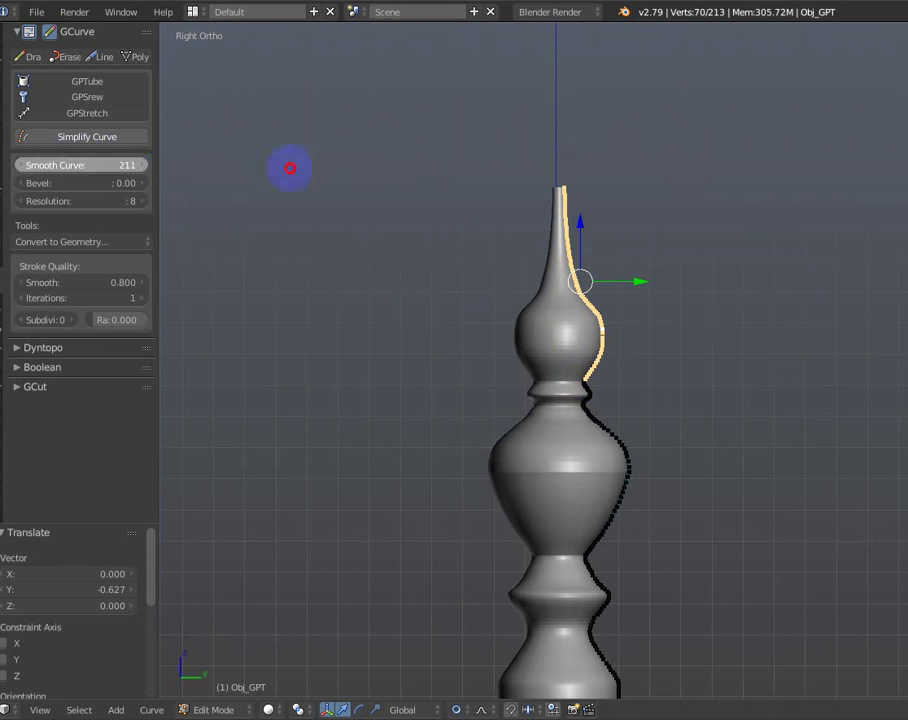
pyautogui.moveTo(900, 180)
pyautogui.mouseDown()
pyautogui.moveTo(61, 177)
pyautogui.moveTo(233, 182)
pyautogui.mouseUp()
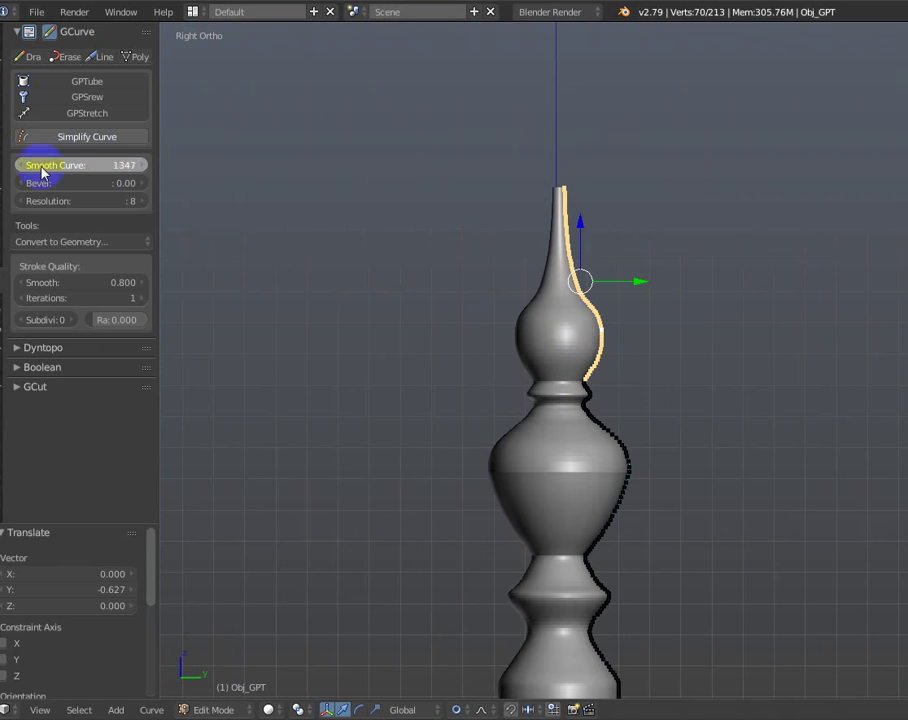
pyautogui.moveTo(42, 173); pyautogui.dragTo(421, 297)
pyautogui.rightClick(618, 314)
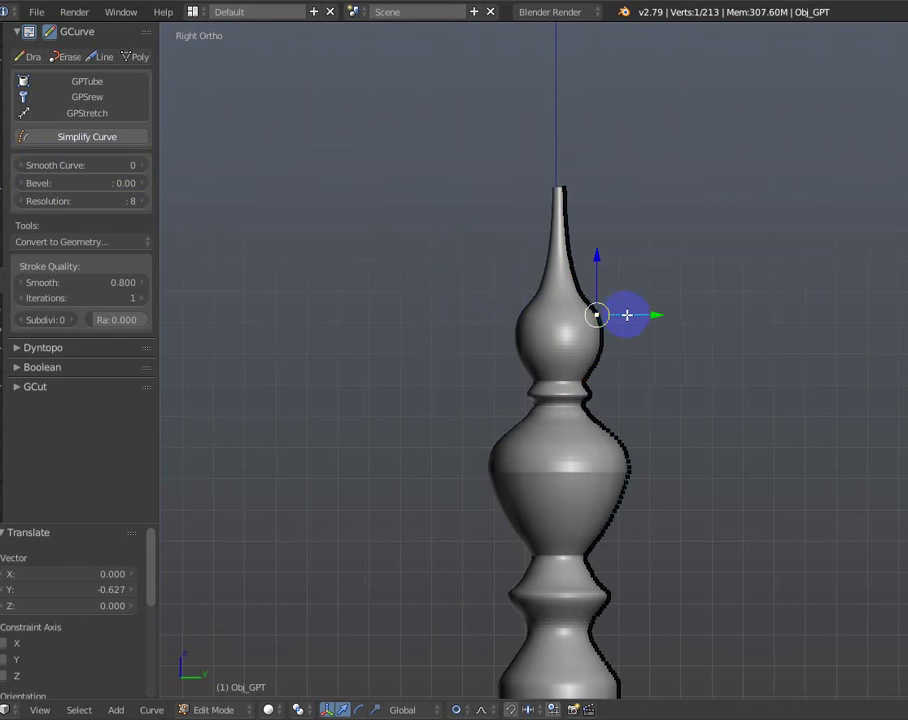
pyautogui.press('g')
pyautogui.click(623, 310)
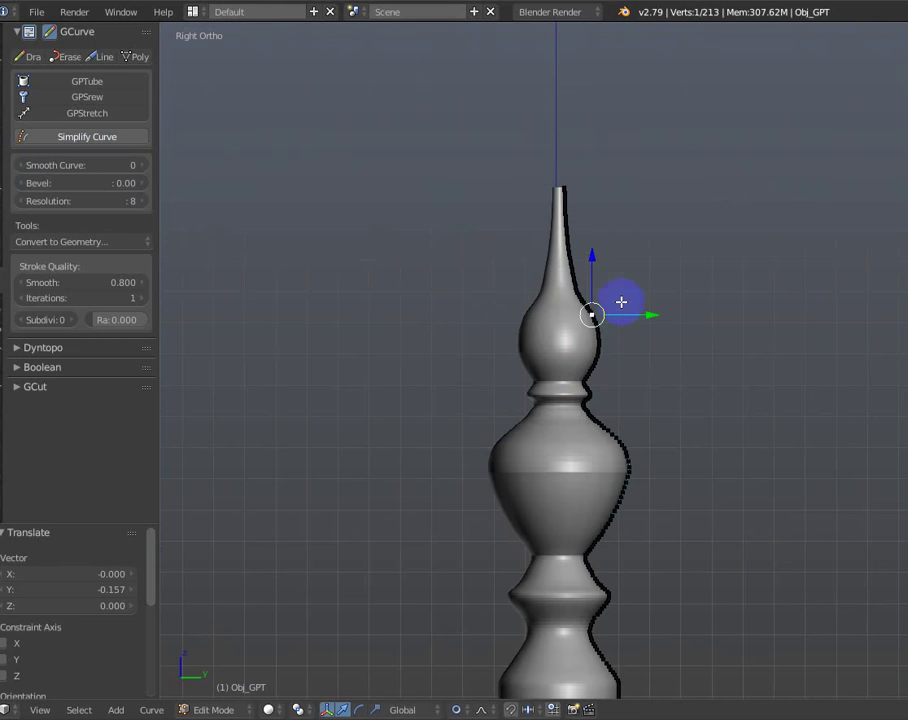
# - Smooth the upper part of the profile curve
pyautogui.moveTo(569, 162)
pyautogui.keyDown('ctrl'); pyautogui.mouseDown()
pyautogui.moveTo(576, 347)
pyautogui.moveTo(648, 242)
pyautogui.mouseUp(); pyautogui.keyUp('ctrl')
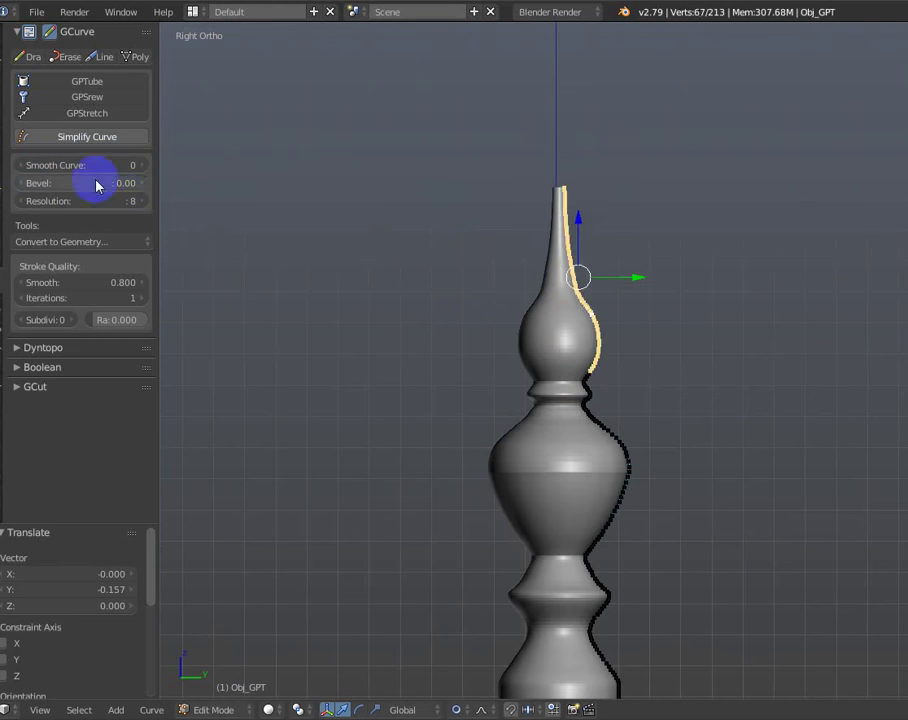
pyautogui.moveTo(97, 166); pyautogui.dragTo(224, 165)
pyautogui.scroll(-3, 511, 264)
# - Return to Object Mode, recentre the vase, and deselect everything
pyautogui.press('Tab')
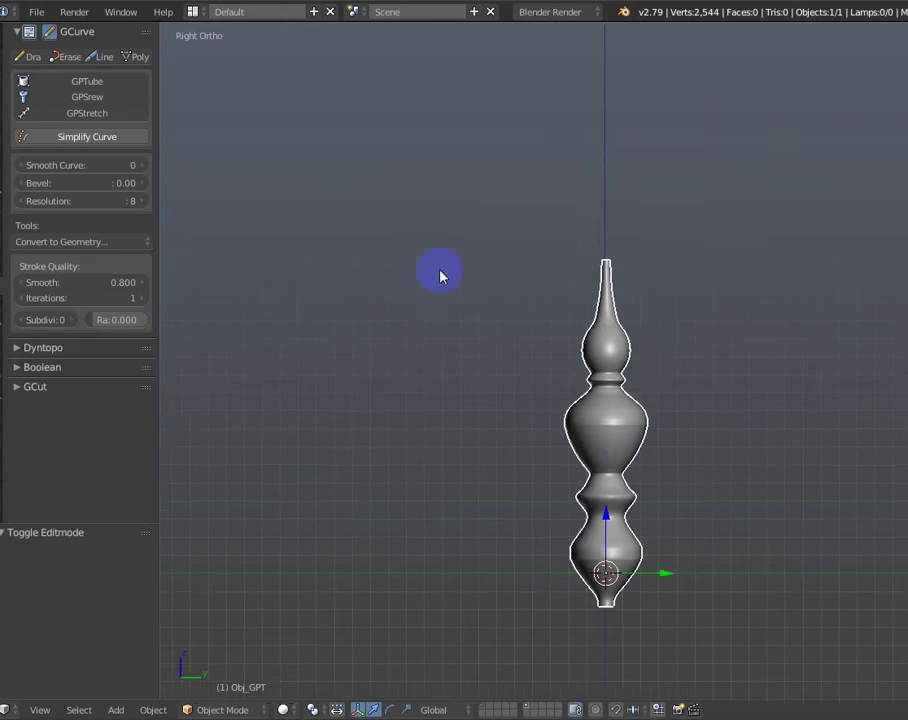
pyautogui.keyDown('shift'); pyautogui.moveTo(442, 274); pyautogui.dragTo(418, 199, button='middle'); pyautogui.keyUp('shift')
pyautogui.keyDown('shift'); pyautogui.moveTo(732, 332); pyautogui.dragTo(612, 357, button='middle'); pyautogui.keyUp('shift')
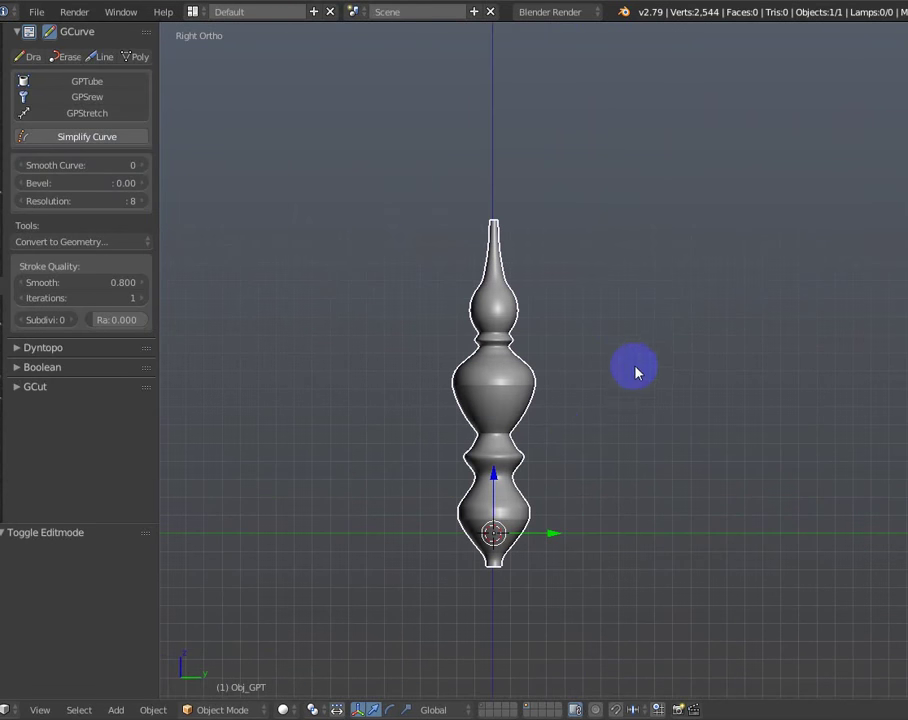
pyautogui.press('a')
pyautogui.click(576, 405)
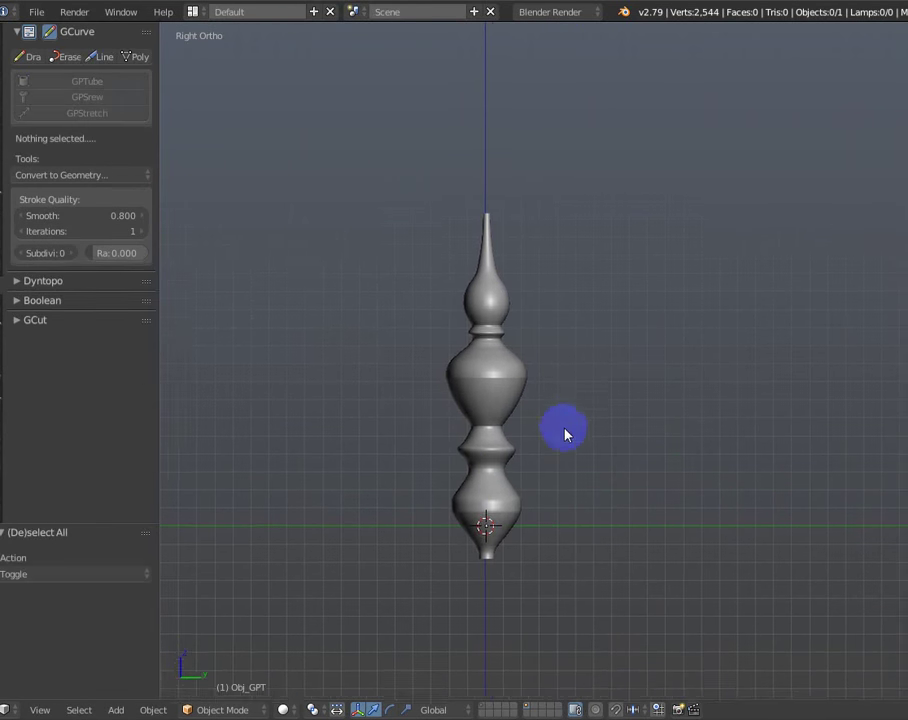
# - Draw a grease-pencil stroke curling into a spiral beside the vase, then select the vase
pyautogui.press('d')
pyautogui.moveTo(582, 567)
pyautogui.mouseDown()
pyautogui.moveTo(600, 487)
pyautogui.moveTo(713, 343)
pyautogui.mouseUp()
pyautogui.moveTo(577, 304)
pyautogui.mouseDown()
pyautogui.moveTo(654, 315)
pyautogui.moveTo(638, 298)
pyautogui.mouseUp()
pyautogui.press('Escape')
pyautogui.rightClick(497, 296)
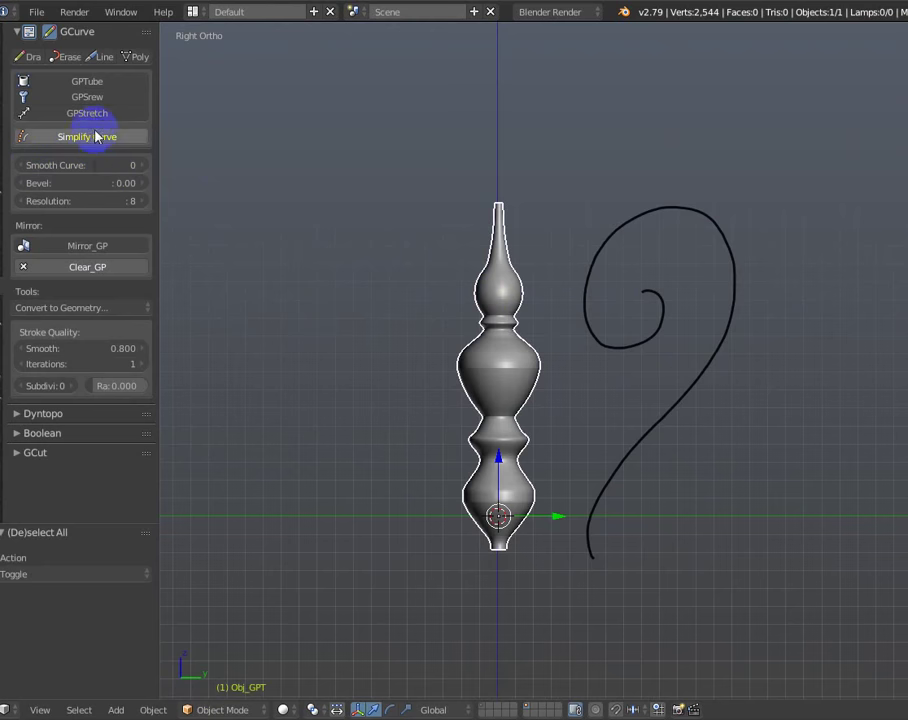
# - Stretch the vase profile along the spiral stroke with GPStretch, smooth at 10
pyautogui.click(97, 120)
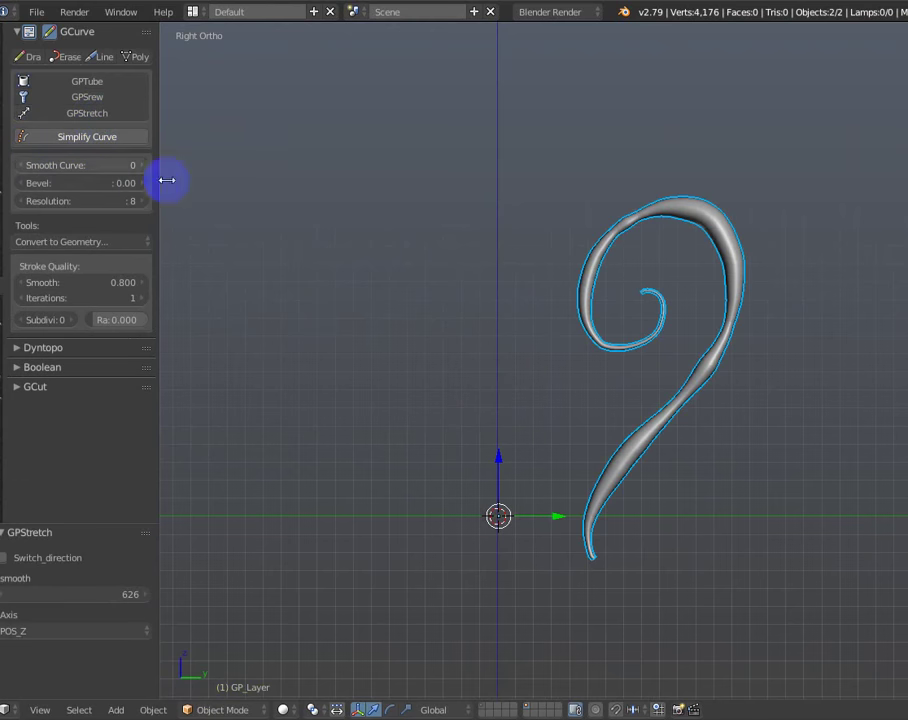
pyautogui.moveTo(496, 296)
pyautogui.keyDown('shift'); pyautogui.mouseDown(button='middle')
pyautogui.moveTo(480, 310)
pyautogui.moveTo(502, 318)
pyautogui.mouseUp(button='middle'); pyautogui.keyUp('shift')
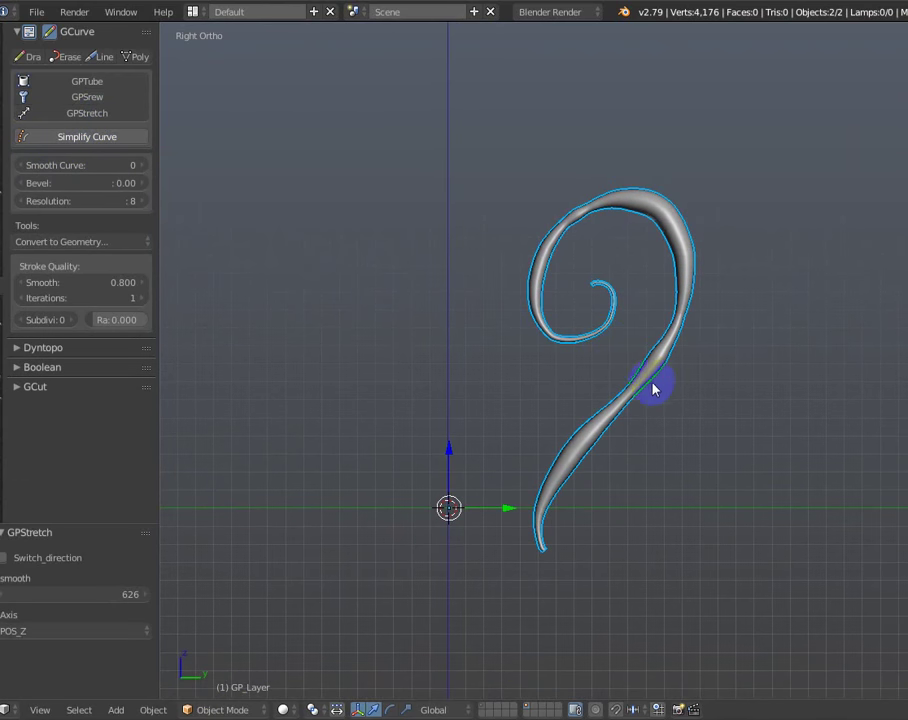
pyautogui.press('F6')
pyautogui.moveTo(750, 395)
pyautogui.mouseDown()
pyautogui.moveTo(270, 325)
pyautogui.moveTo(336, 333)
pyautogui.mouseUp()
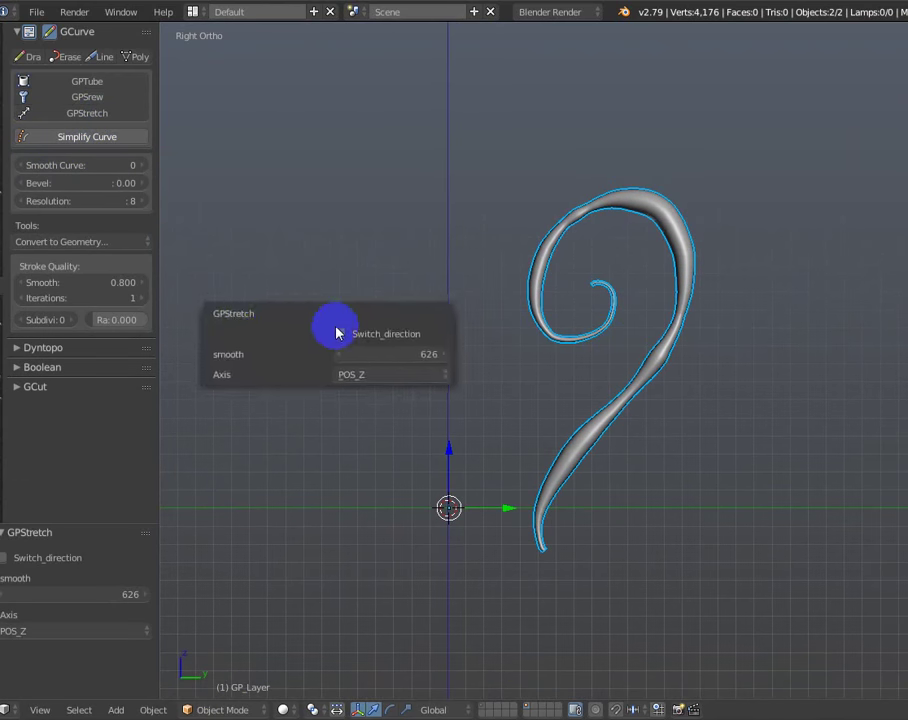
# - Toggle Switch_direction on and off twice, keeping the original tube thickness direction
pyautogui.click(341, 334)
pyautogui.click(341, 334)
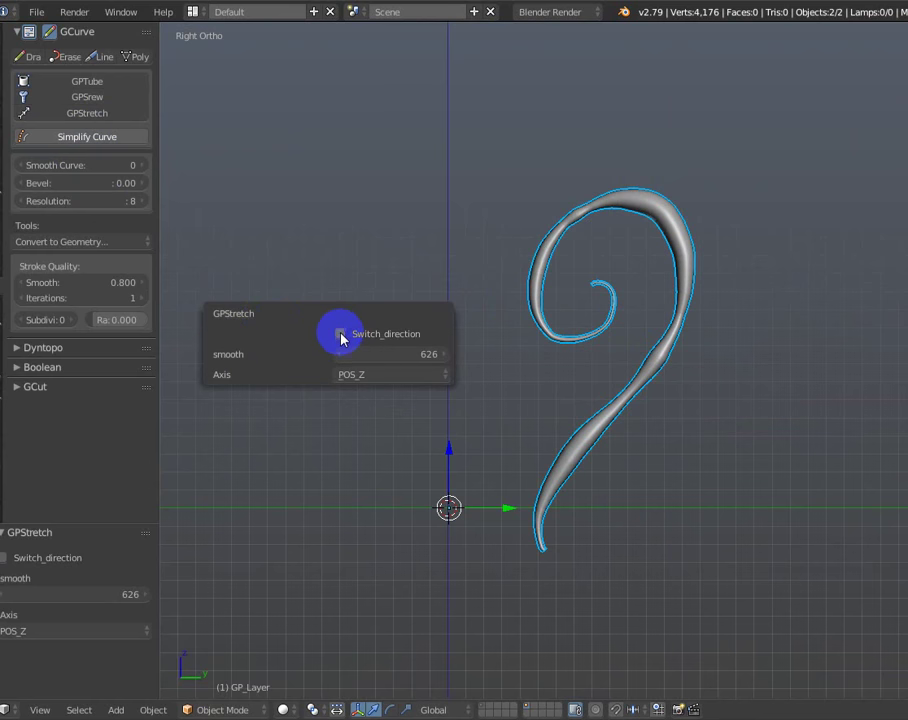
pyautogui.click(341, 334)
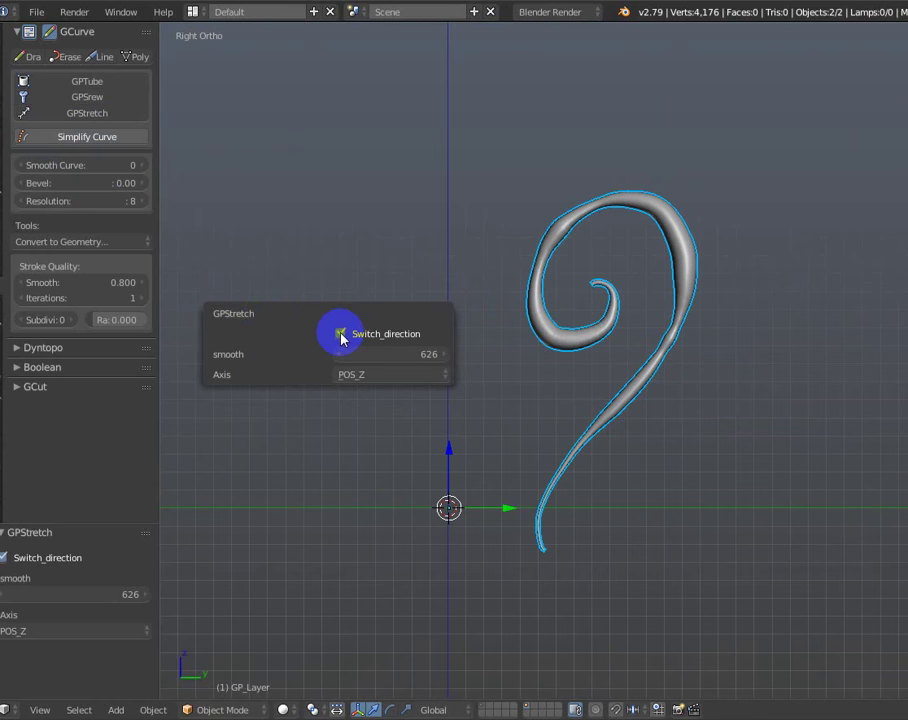
pyautogui.click(341, 334)
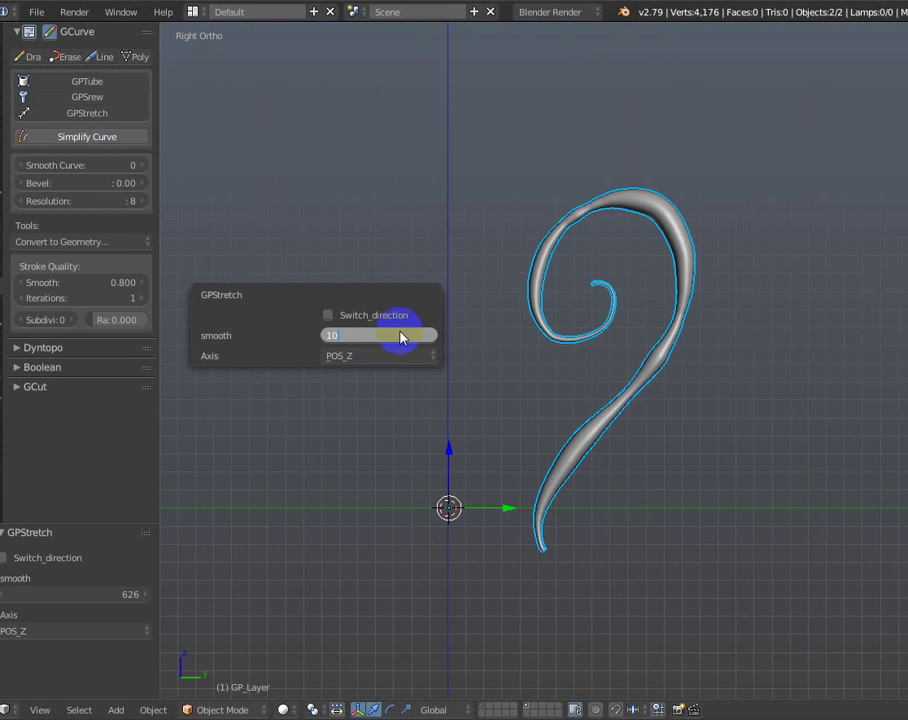
pyautogui.scroll(2, 679, 253)
pyautogui.scroll(1, 699, 205)
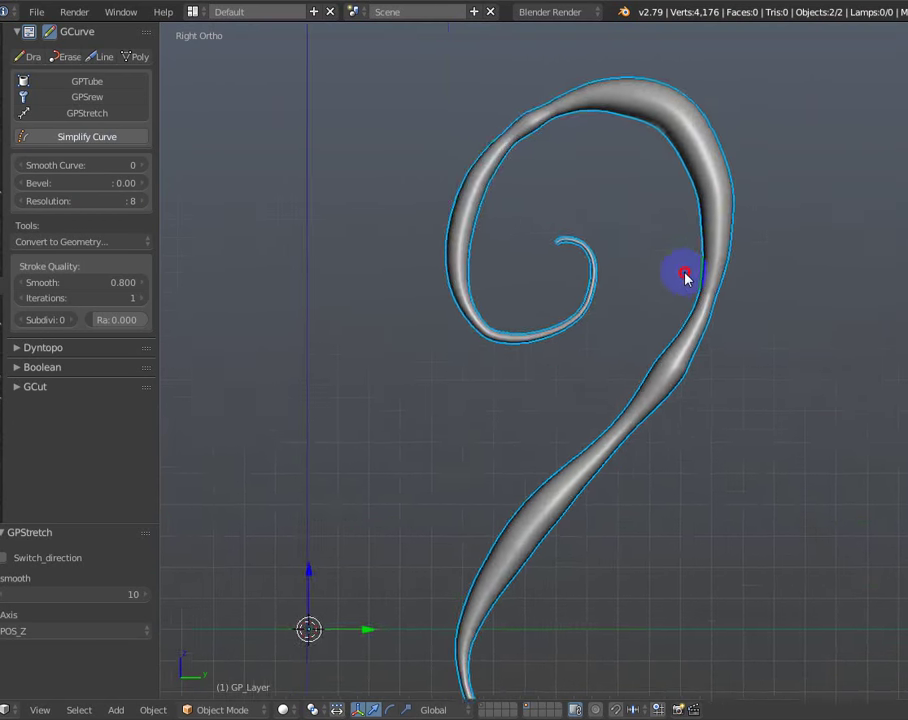
pyautogui.scroll(-1, 685, 276)
pyautogui.moveTo(693, 277)
pyautogui.keyDown('shift'); pyautogui.mouseDown(button='middle')
pyautogui.moveTo(666, 259)
pyautogui.moveTo(671, 266)
pyautogui.mouseUp(button='middle'); pyautogui.keyUp('shift')
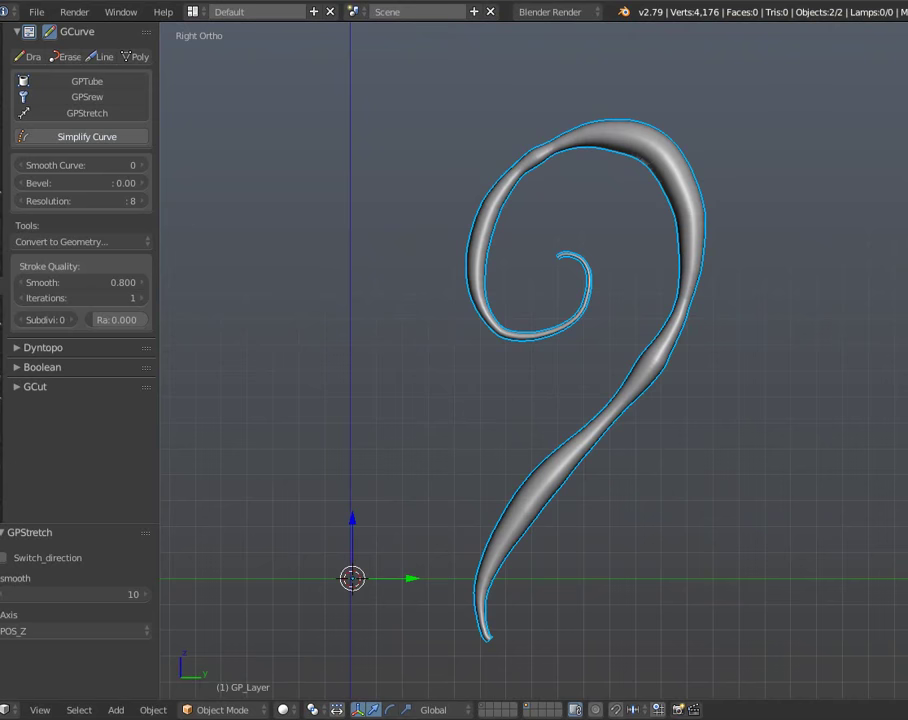
pyautogui.scroll(-2, 645, 298)
# - Recentre the curled tube and switch the display to wireframe
pyautogui.keyDown('shift'); pyautogui.moveTo(645, 298); pyautogui.dragTo(597, 313, button='middle'); pyautogui.keyUp('shift')
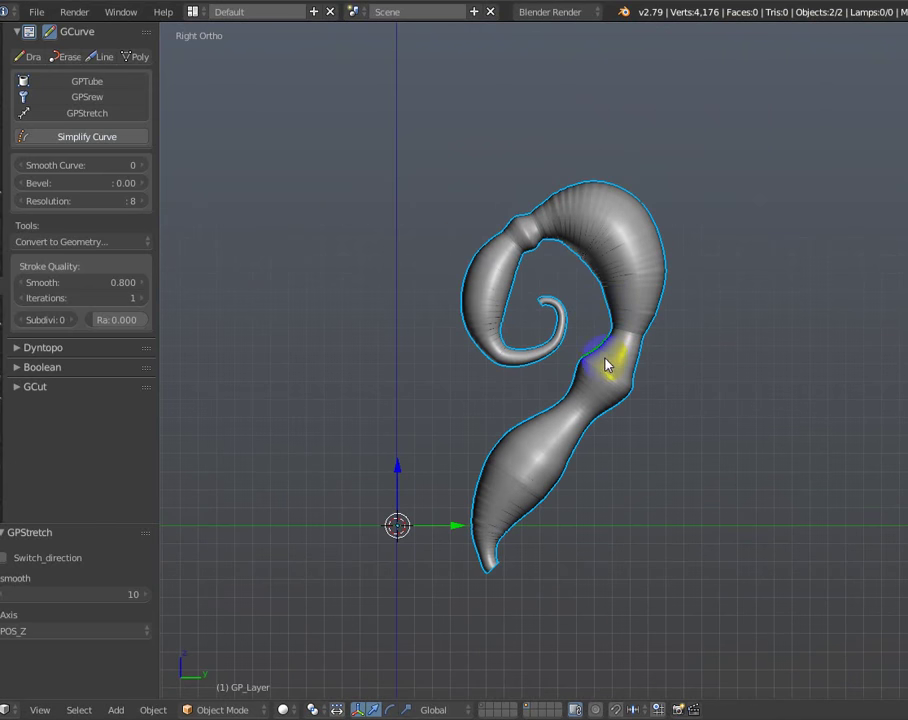
pyautogui.moveTo(604, 365)
pyautogui.mouseDown(button='middle')
pyautogui.moveTo(882, 349)
pyautogui.moveTo(582, 355)
pyautogui.moveTo(675, 341)
pyautogui.mouseUp(button='middle')
pyautogui.press('Tab')
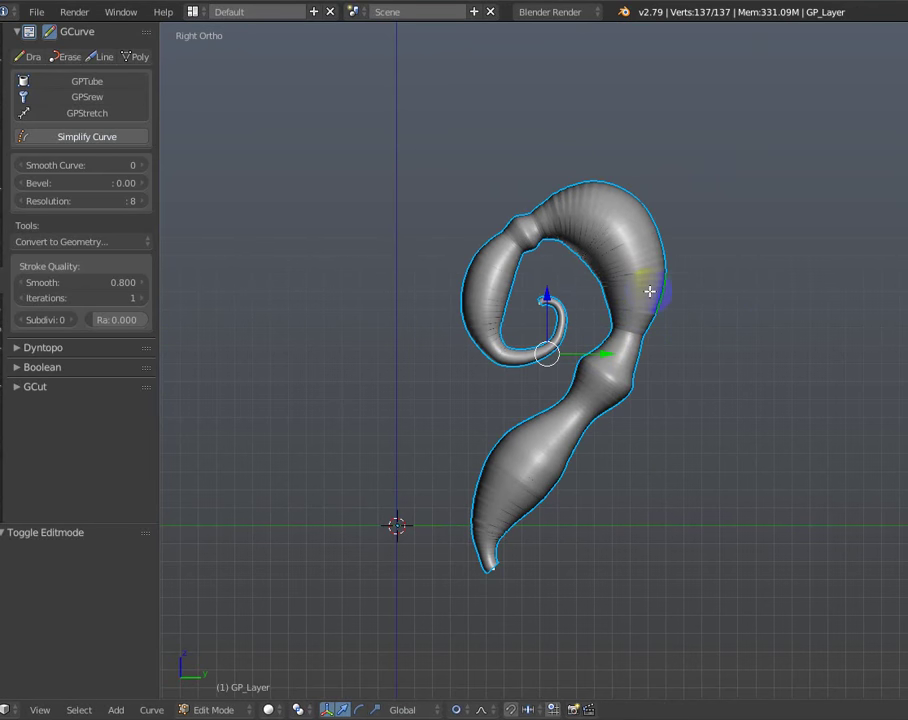
pyautogui.press('a')
pyautogui.press('z')
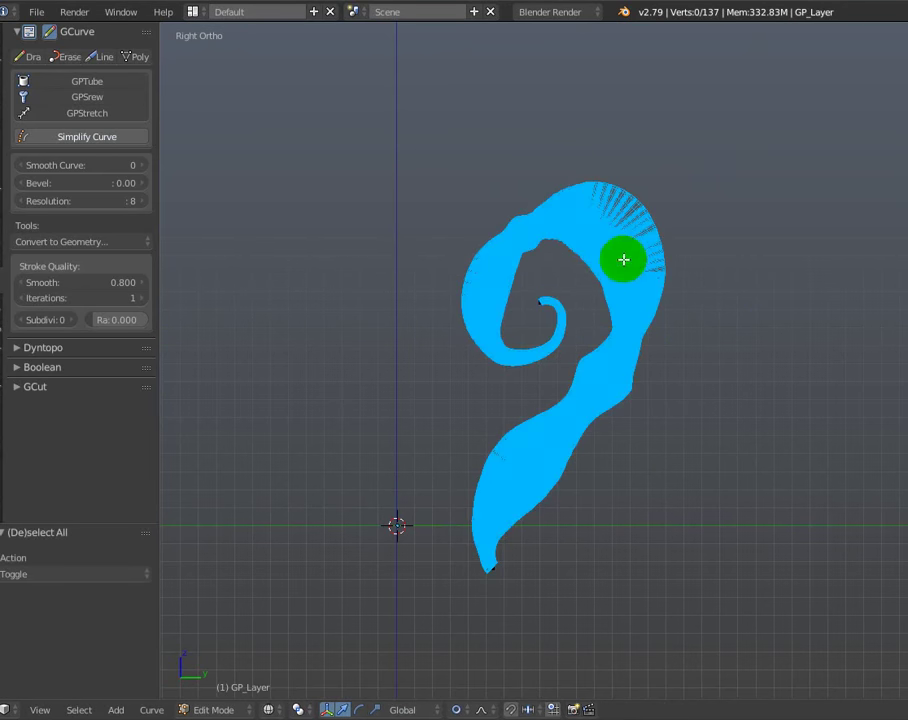
pyautogui.press('Tab')
# - Select the GP_Layer curve from the overlapping objects and edit it in solid shading
pyautogui.rightClick(610, 245)
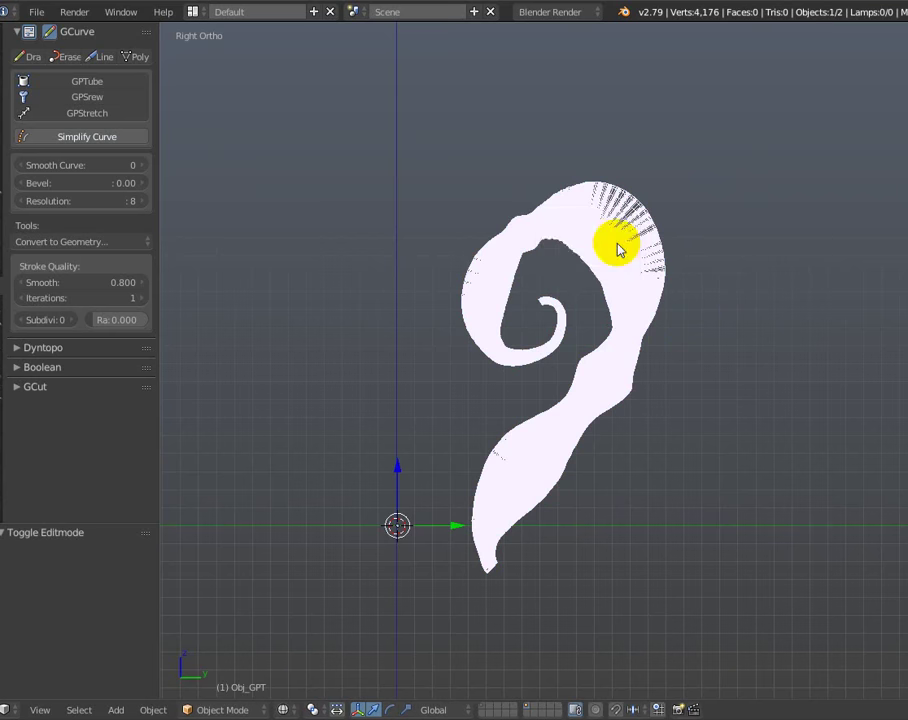
pyautogui.keyDown('alt'); pyautogui.rightClick(617, 250); pyautogui.keyUp('alt')
pyautogui.click(618, 252)
pyautogui.press('Tab')
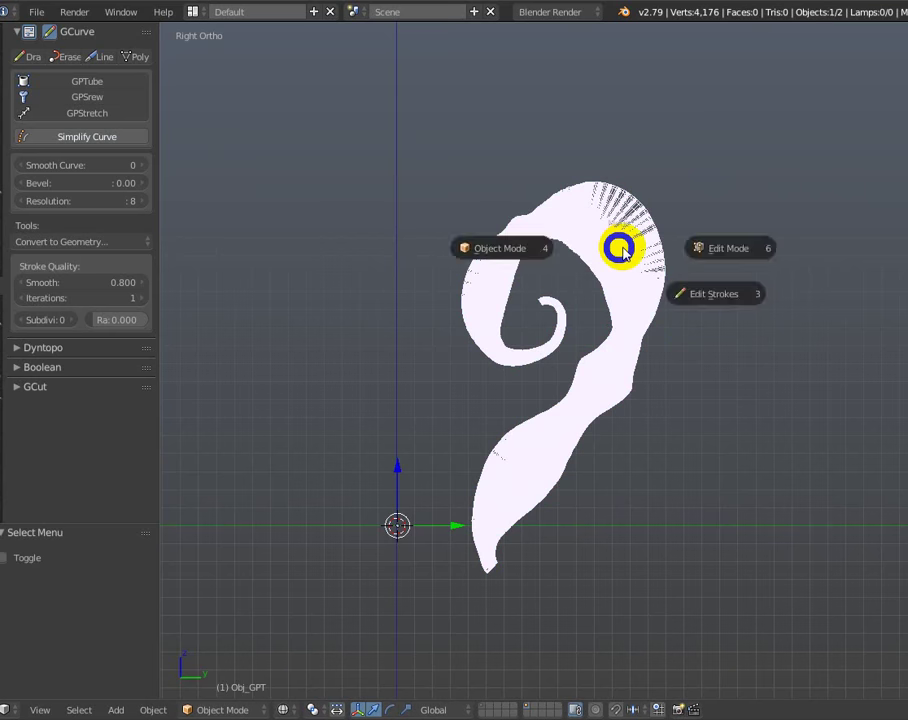
pyautogui.keyDown('alt'); pyautogui.rightClick(623, 253); pyautogui.keyUp('alt')
pyautogui.click(626, 266)
pyautogui.press('Tab')
pyautogui.press('z')
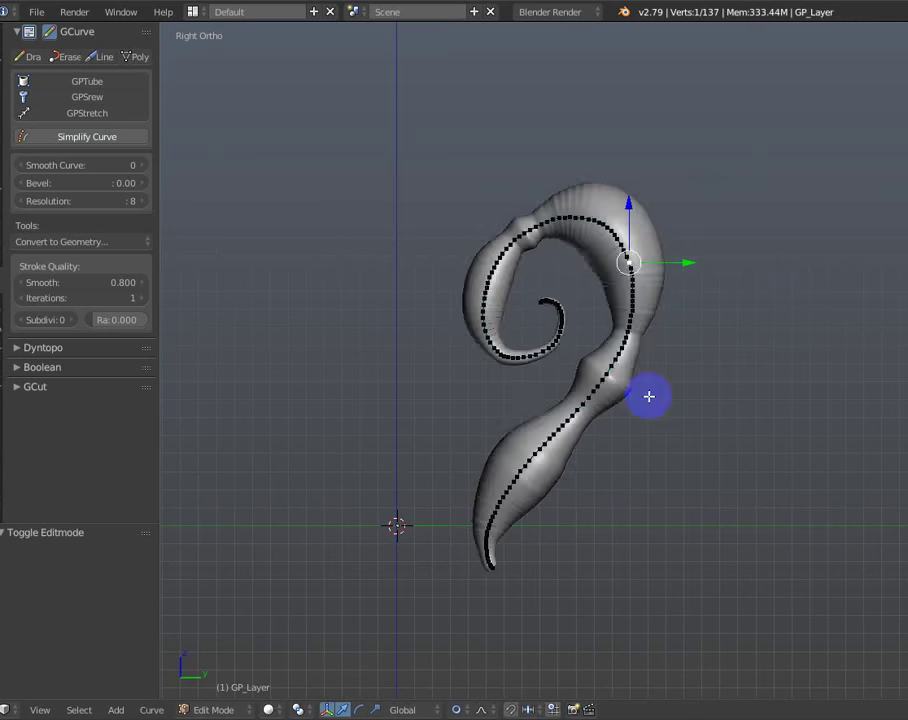
# - Push the spiral's upper loop outward by moving curve points with proportional falloff
pyautogui.press('g')
pyautogui.scroll(-5, 726, 245)
pyautogui.scroll(-4, 740, 223)
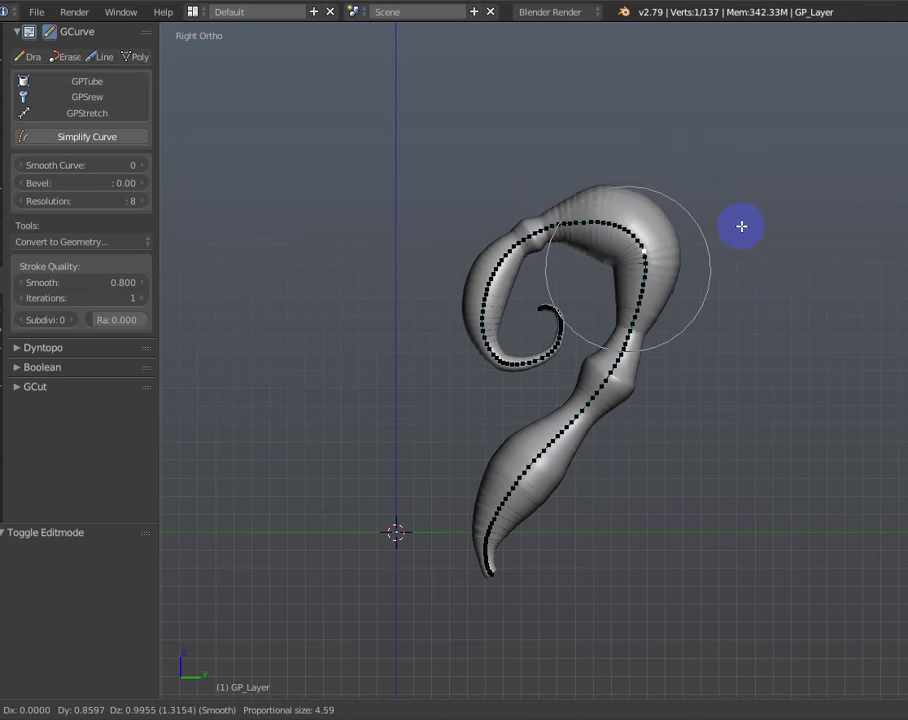
pyautogui.click(737, 229)
pyautogui.press('g')
pyautogui.click(735, 240)
pyautogui.press('g')
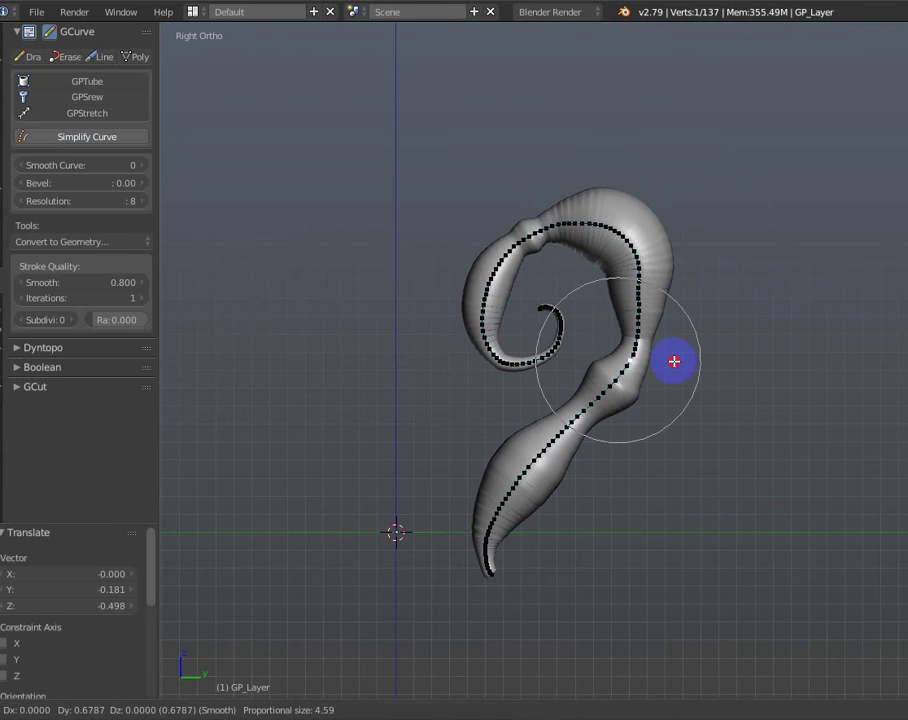
pyautogui.click(695, 325)
pyautogui.rightClick(507, 226)
pyautogui.press('g')
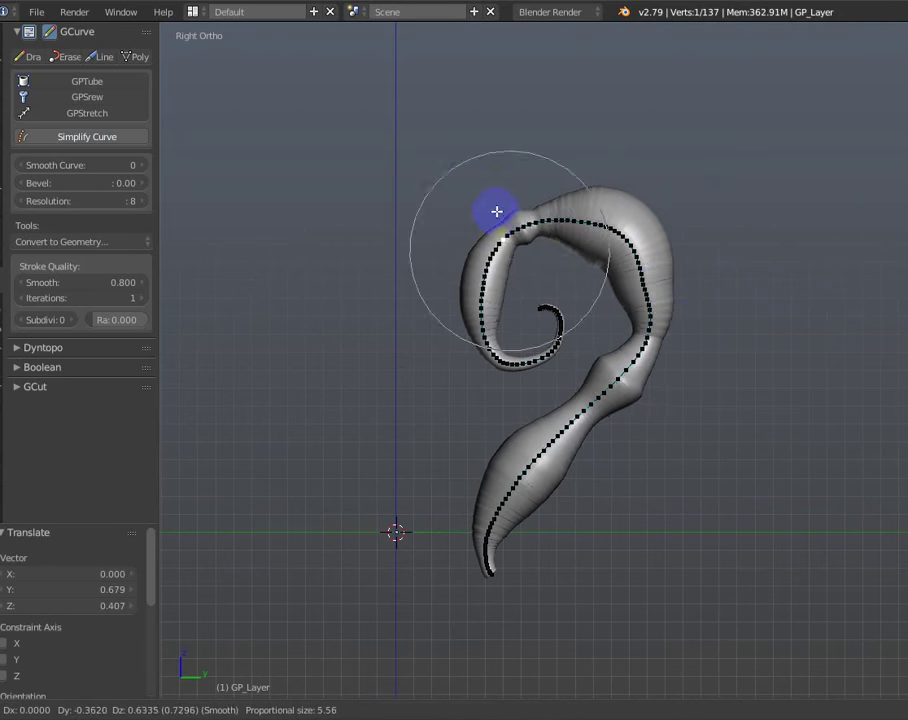
pyautogui.click(487, 210)
# - Raise the spiral's upper bend into a higher bulge with proportional editing, smoothing the upper loop
pyautogui.press('g')
pyautogui.click(463, 294)
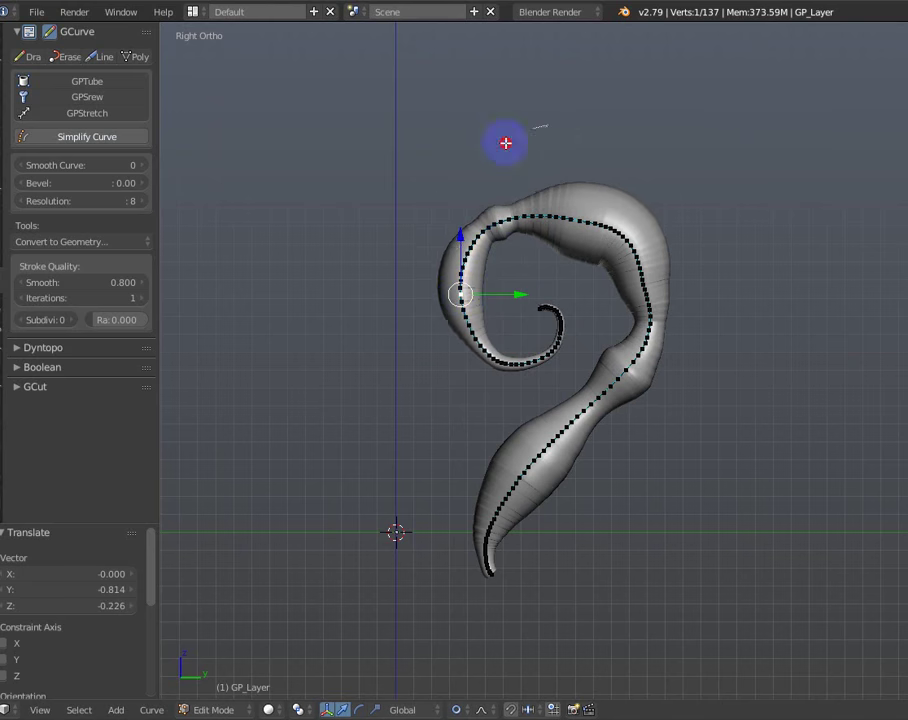
pyautogui.keyDown('ctrl'); pyautogui.moveTo(503, 142); pyautogui.dragTo(266, 157); pyautogui.keyUp('ctrl')
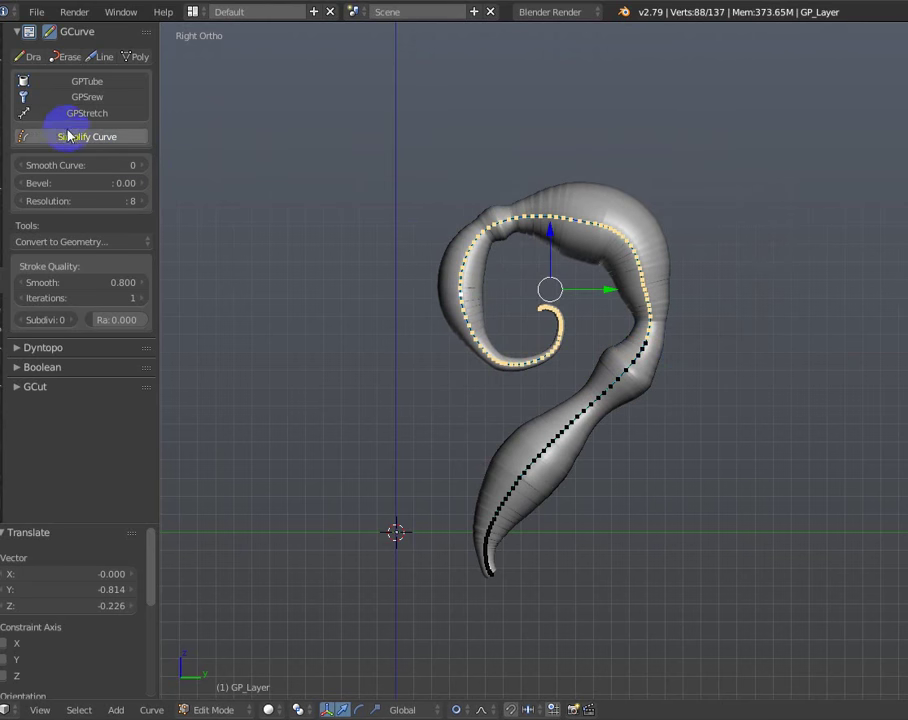
pyautogui.moveTo(91, 165); pyautogui.dragTo(111, 164)
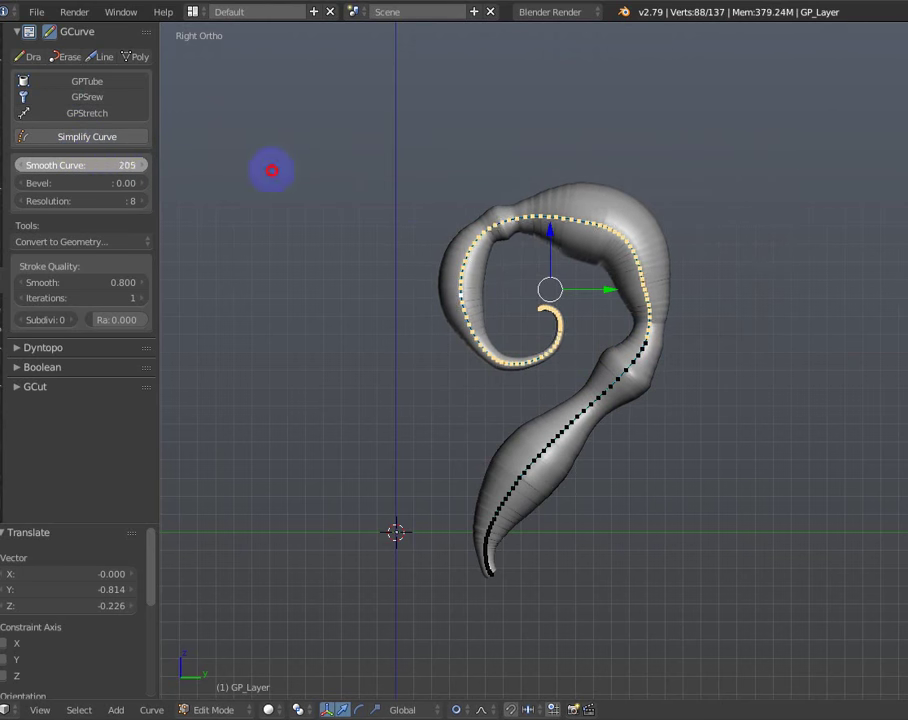
pyautogui.rightClick(655, 318)
pyautogui.keyDown('ctrl'); pyautogui.moveTo(760, 274); pyautogui.dragTo(702, 387); pyautogui.keyUp('ctrl')
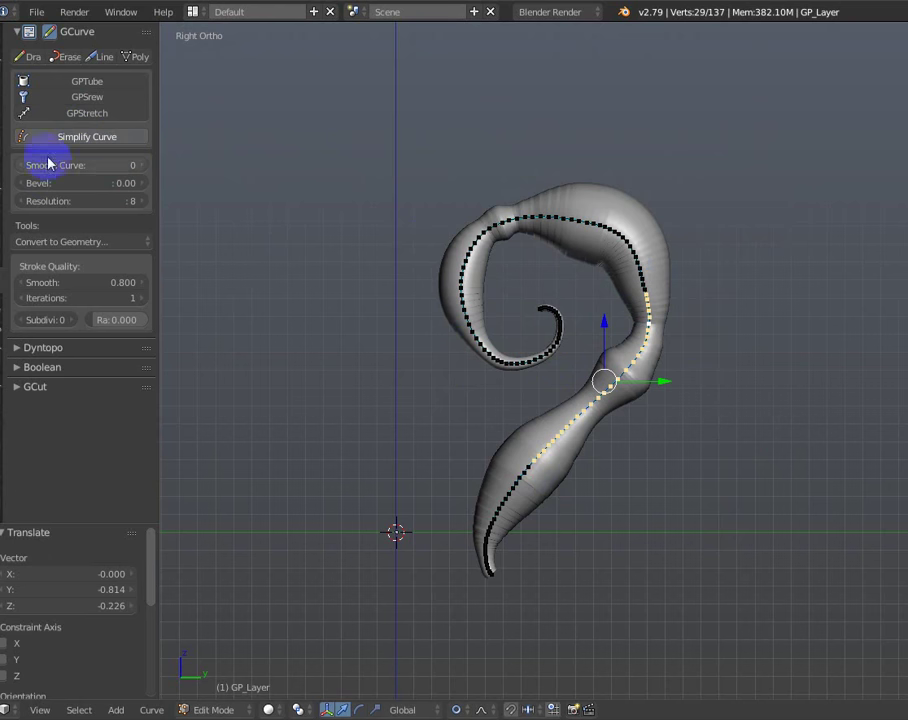
pyautogui.rightClick(645, 253)
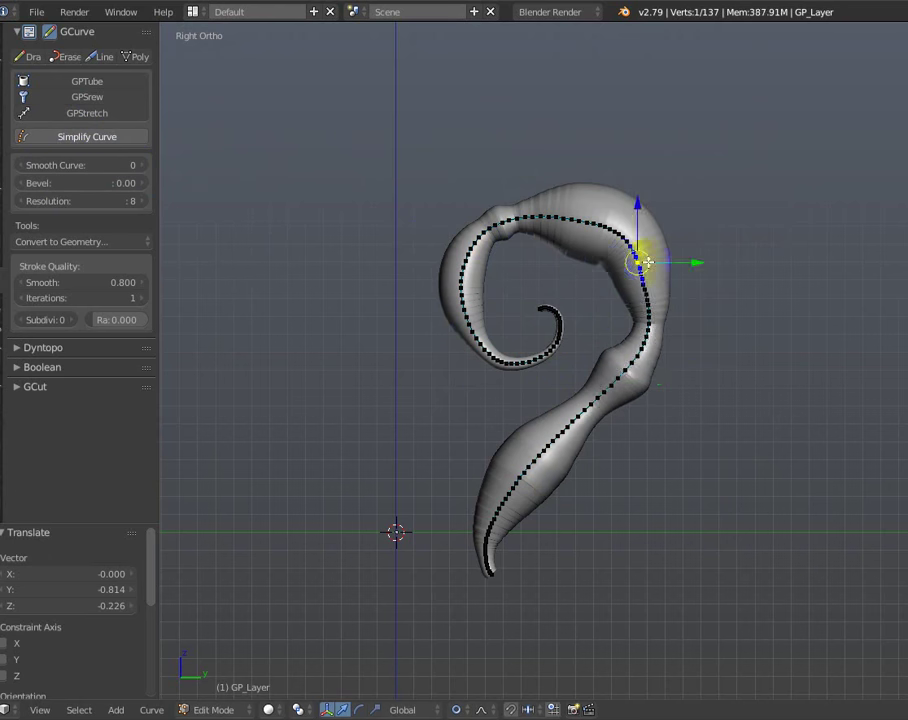
pyautogui.press('g')
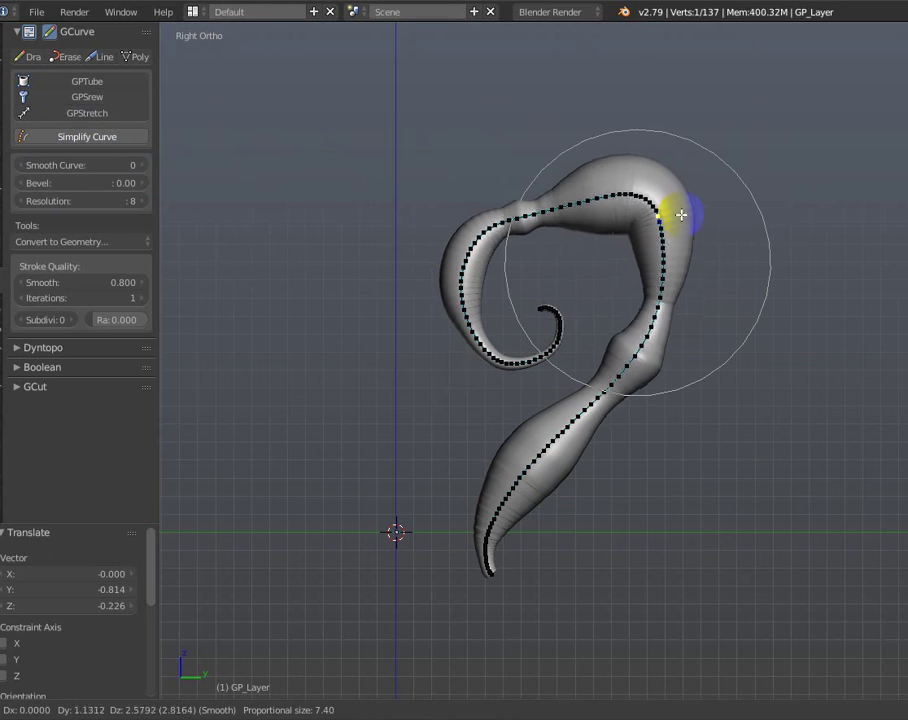
pyautogui.press('z')
pyautogui.click(612, 393)
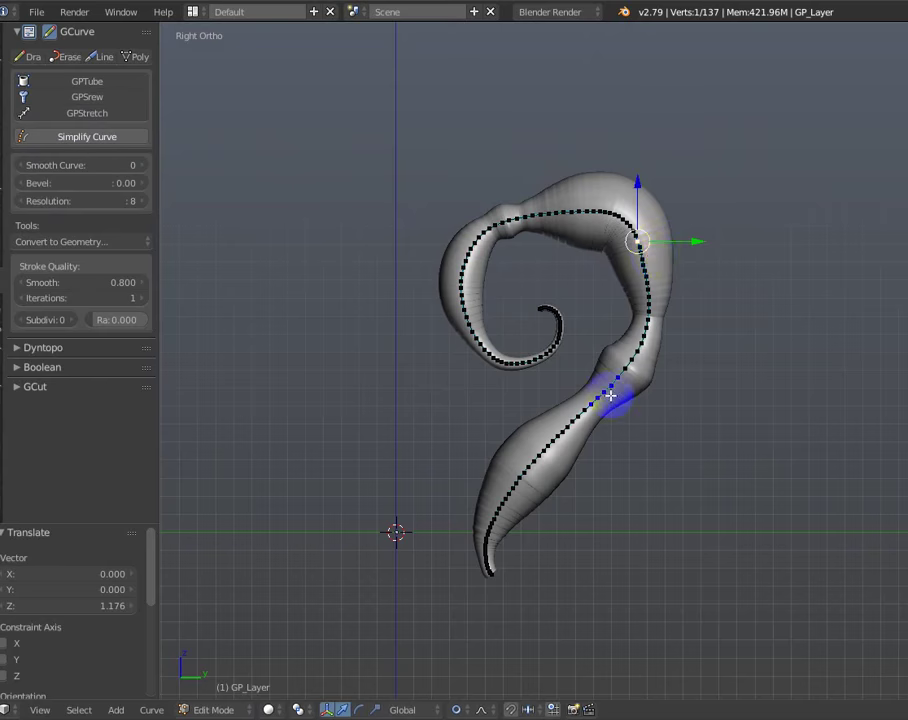
pyautogui.keyDown('shift'); pyautogui.moveTo(612, 393); pyautogui.dragTo(590, 444, button='middle'); pyautogui.keyUp('shift')
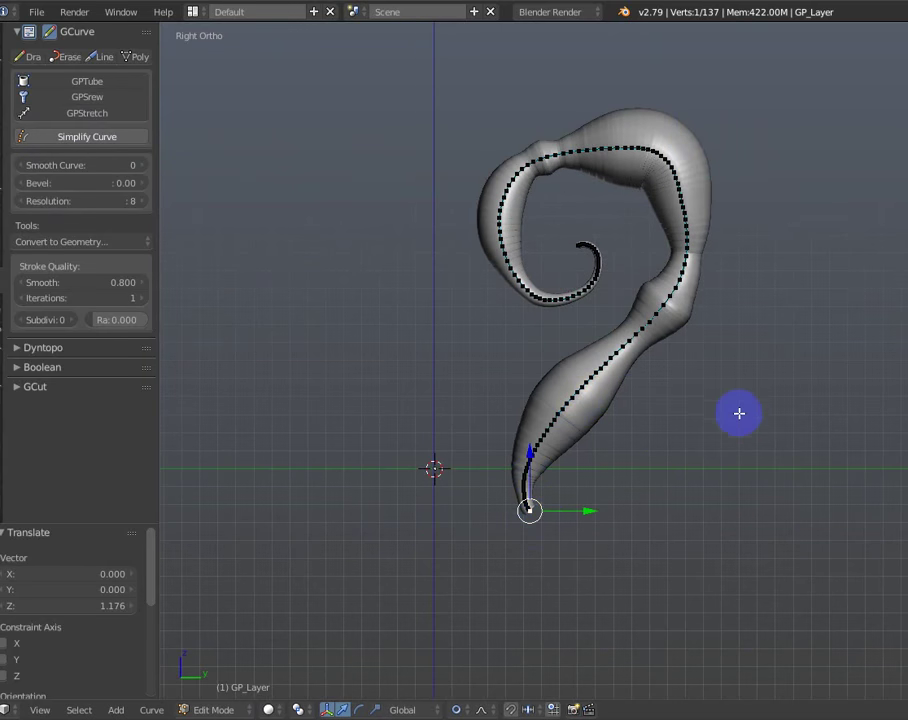
# - Shrink the tail tip's radius with Alt+S so it tapers to a thin point
pyautogui.hotkey('alt', 's')
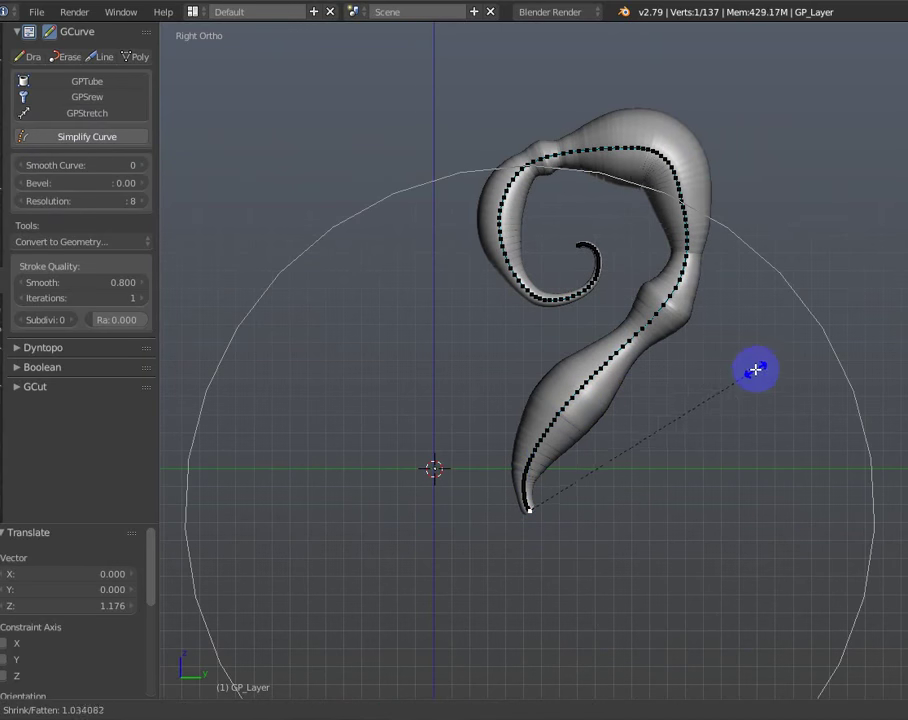
pyautogui.click(568, 477)
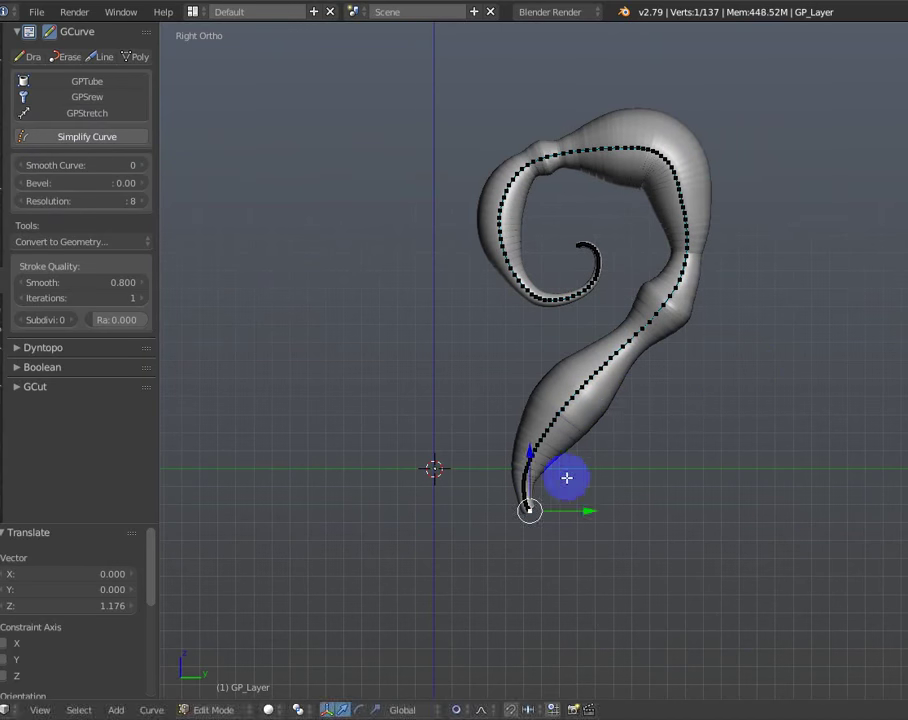
pyautogui.keyDown('shift'); pyautogui.moveTo(695, 399); pyautogui.dragTo(682, 424, button='middle'); pyautogui.keyUp('shift')
pyautogui.hotkey('alt', 's')
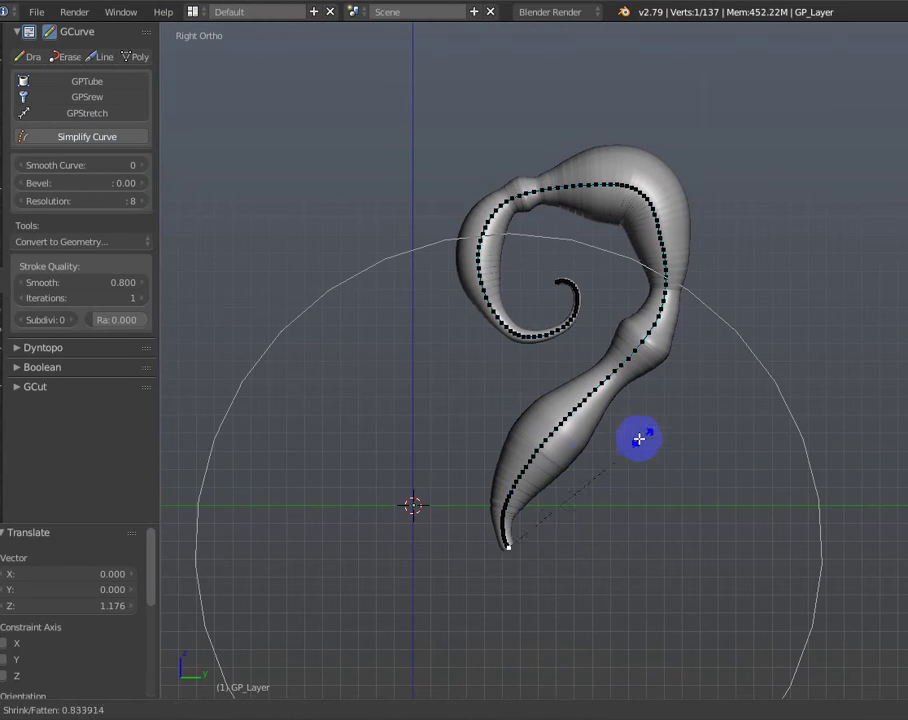
pyautogui.click(585, 460)
pyautogui.keyDown('shift'); pyautogui.moveTo(482, 378); pyautogui.dragTo(464, 422, button='middle'); pyautogui.keyUp('shift')
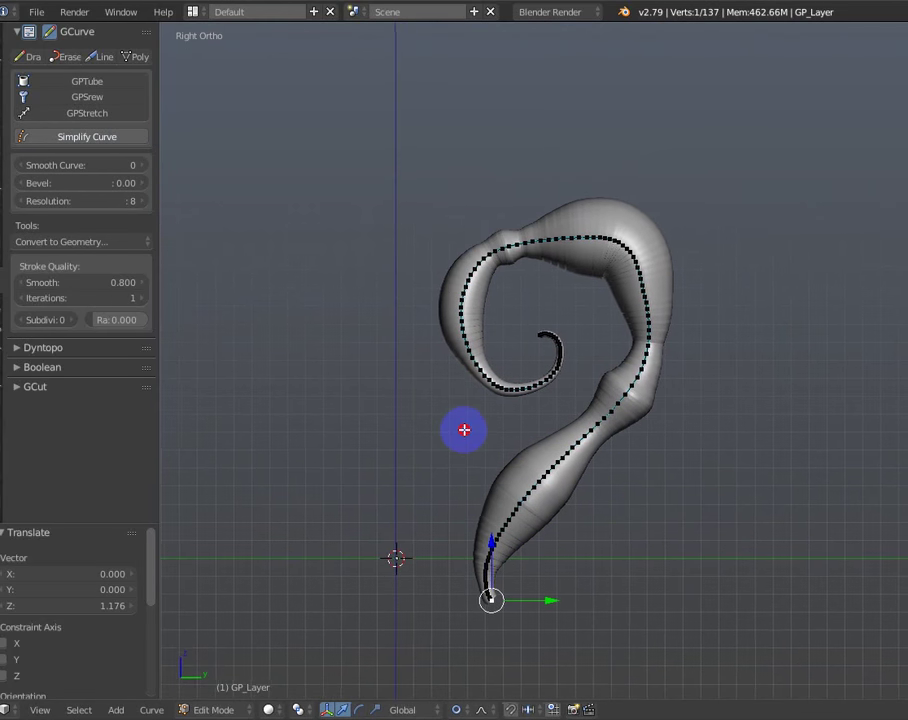
# - Nudge a point lower and adjust Smooth Curve on the curve's right-side points
pyautogui.moveTo(654, 411); pyautogui.dragTo(652, 423)
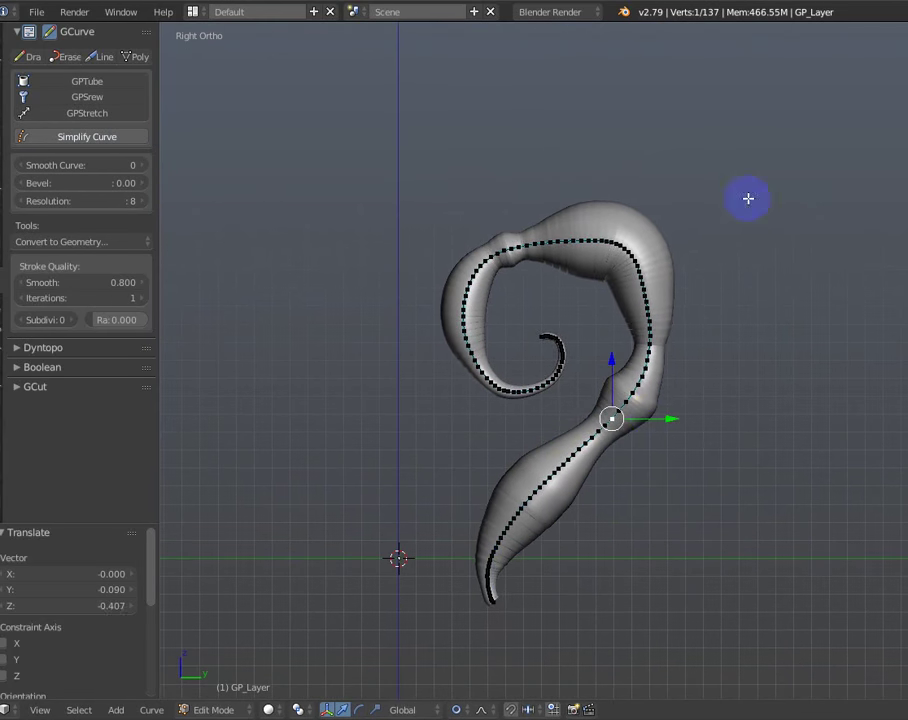
pyautogui.keyDown('ctrl'); pyautogui.moveTo(594, 243); pyautogui.dragTo(688, 504); pyautogui.keyUp('ctrl')
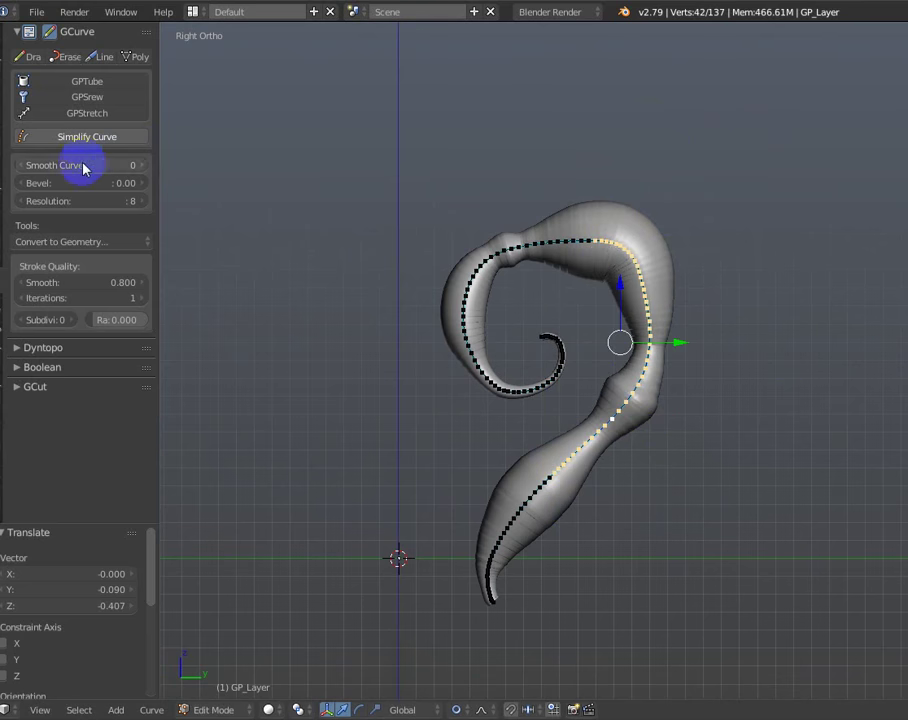
pyautogui.moveTo(84, 168)
pyautogui.mouseDown()
pyautogui.moveTo(284, 178)
pyautogui.moveTo(166, 182)
pyautogui.mouseUp()
pyautogui.scroll(-1, 406, 205)
# - Leave curve Edit Mode and orbit around the spiral tube
pyautogui.press('Tab')
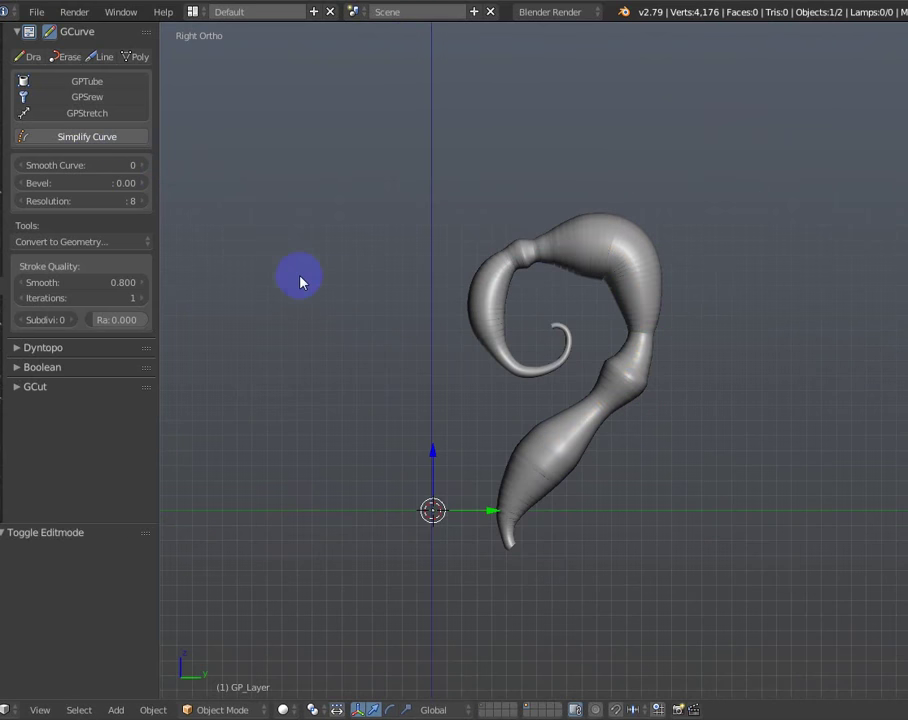
pyautogui.moveTo(301, 283)
pyautogui.mouseDown(button='middle')
pyautogui.moveTo(671, 274)
pyautogui.moveTo(450, 294)
pyautogui.moveTo(280, 295)
pyautogui.mouseUp(button='middle')
pyautogui.moveTo(603, 295)
pyautogui.mouseDown(button='middle')
pyautogui.moveTo(511, 318)
pyautogui.moveTo(574, 274)
pyautogui.moveTo(551, 367)
pyautogui.mouseUp(button='middle')
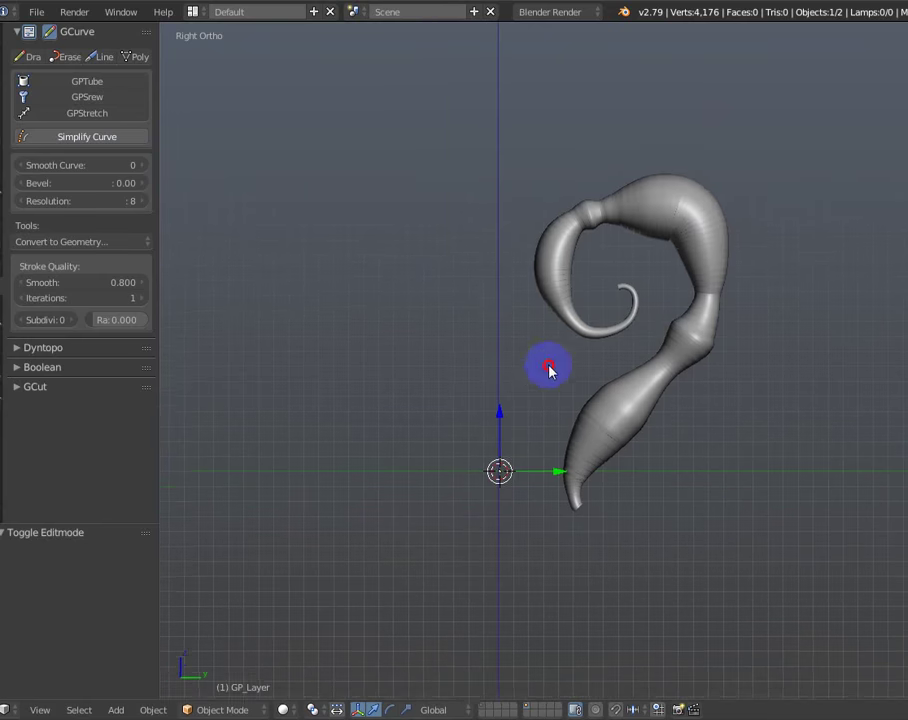
# - Draw a straight diagonal grease-pencil line left of the spiral, then select the tube
pyautogui.press('d')
pyautogui.press('Escape')
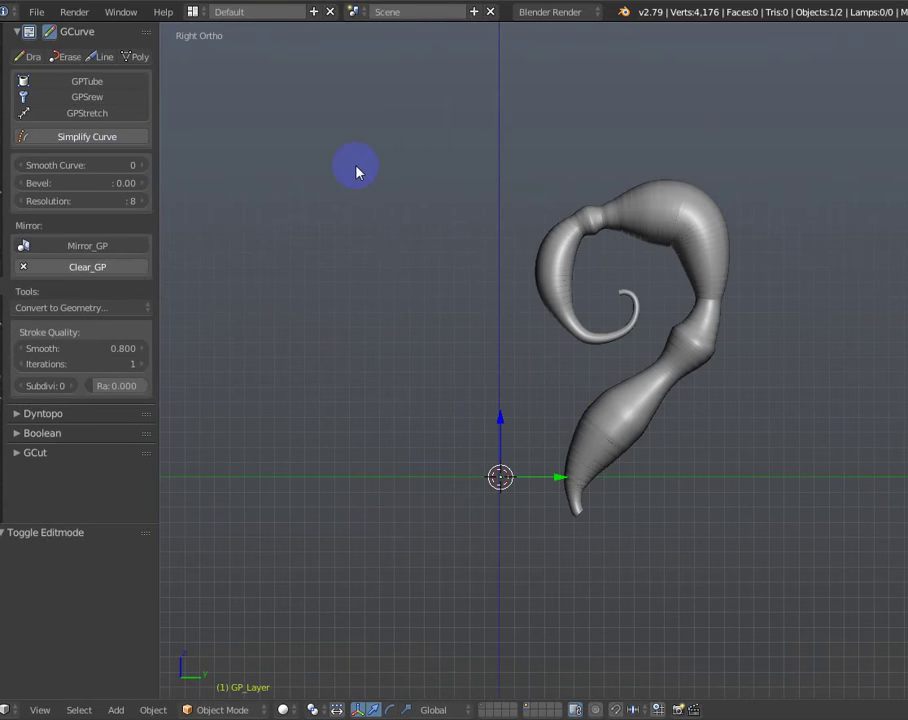
pyautogui.hotkey('ctrl', 'd')
pyautogui.moveTo(342, 145)
pyautogui.mouseDown()
pyautogui.moveTo(434, 472)
pyautogui.moveTo(464, 525)
pyautogui.mouseUp()
pyautogui.rightClick(544, 262)
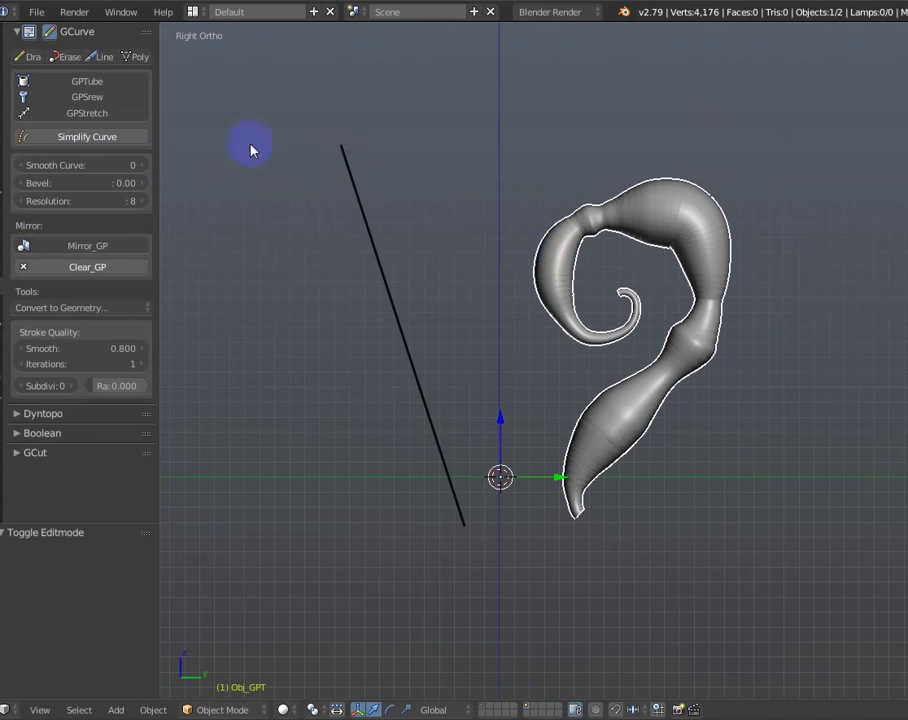
pyautogui.moveTo(87, 113)
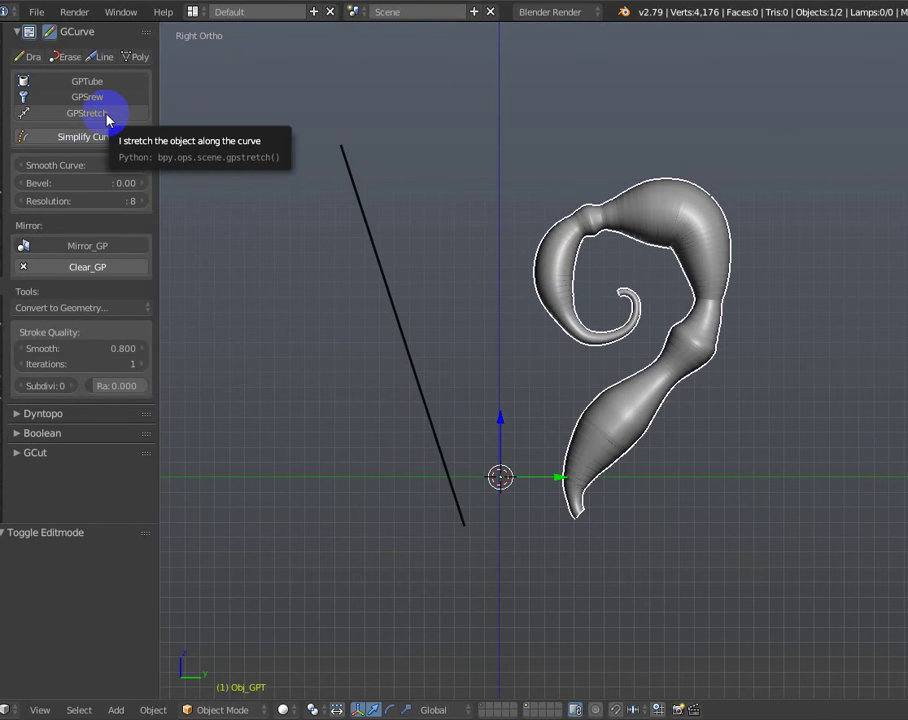
# - Stretch the tube along a straight line, then draw a second diagonal line and restretch onto it
pyautogui.click(106, 117)
pyautogui.keyDown('shift'); pyautogui.moveTo(478, 284); pyautogui.dragTo(535, 289, button='middle'); pyautogui.keyUp('shift')
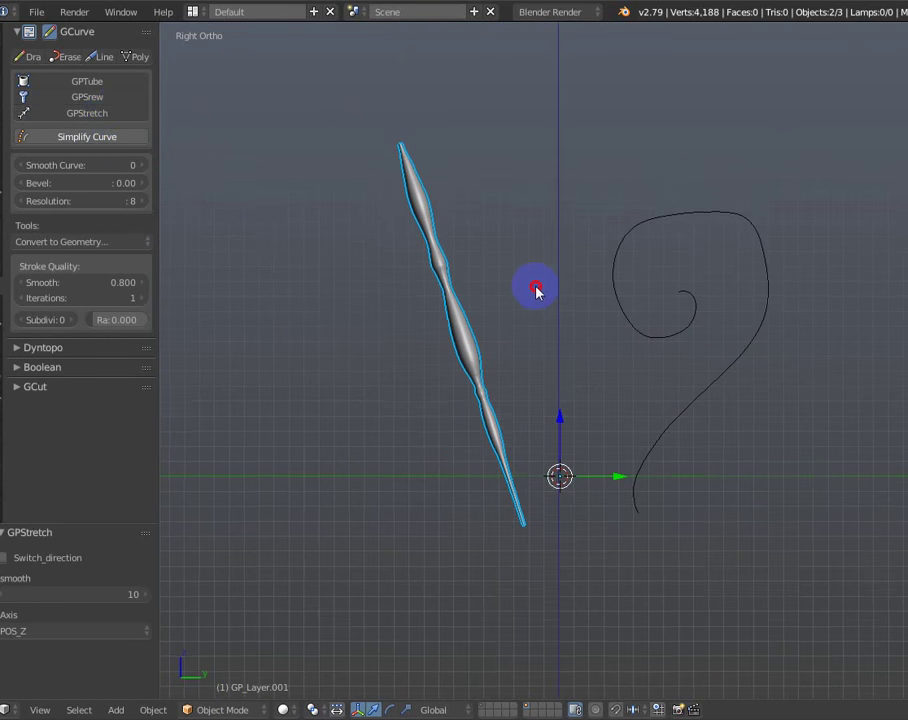
pyautogui.moveTo(637, 107); pyautogui.dragTo(545, 348)
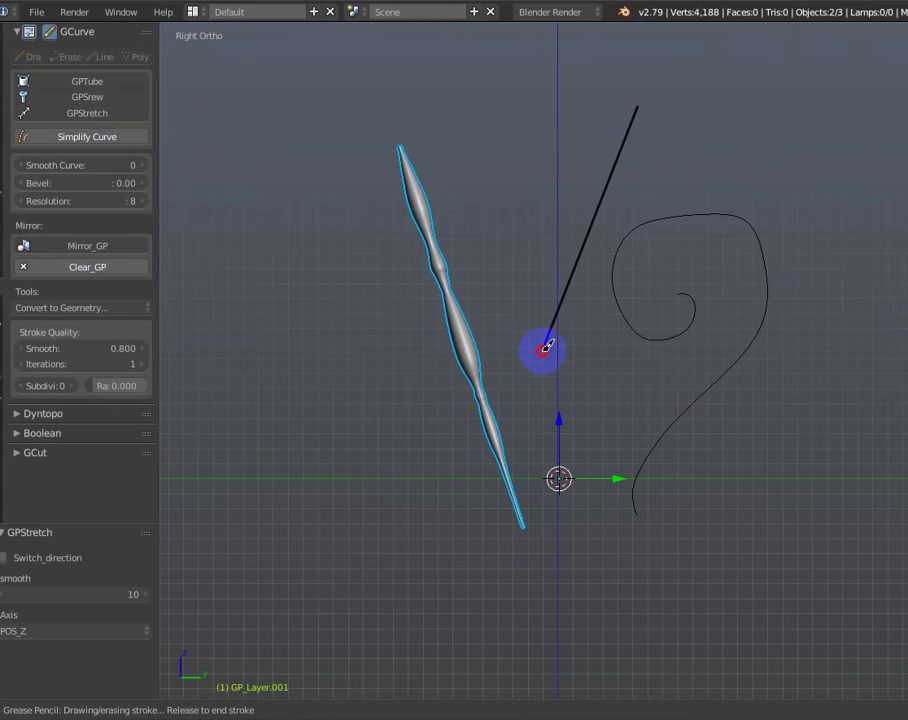
pyautogui.click(86, 116)
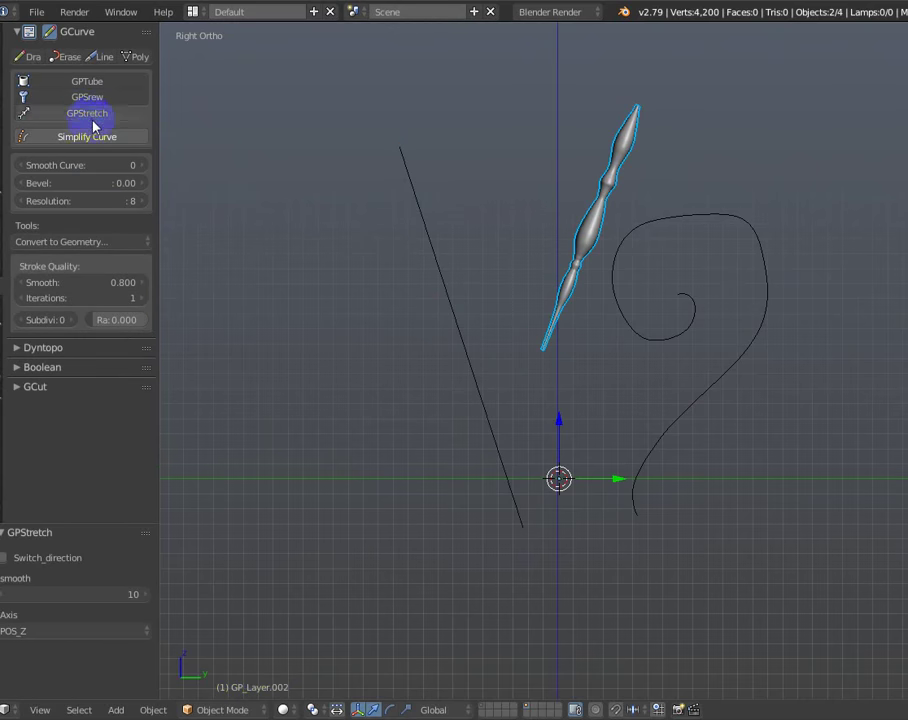
# - Select the spiral tube and the left straight line, and stretch the tube along that line
pyautogui.keyDown('shift'); pyautogui.moveTo(564, 325); pyautogui.dragTo(448, 410, button='middle'); pyautogui.keyUp('shift')
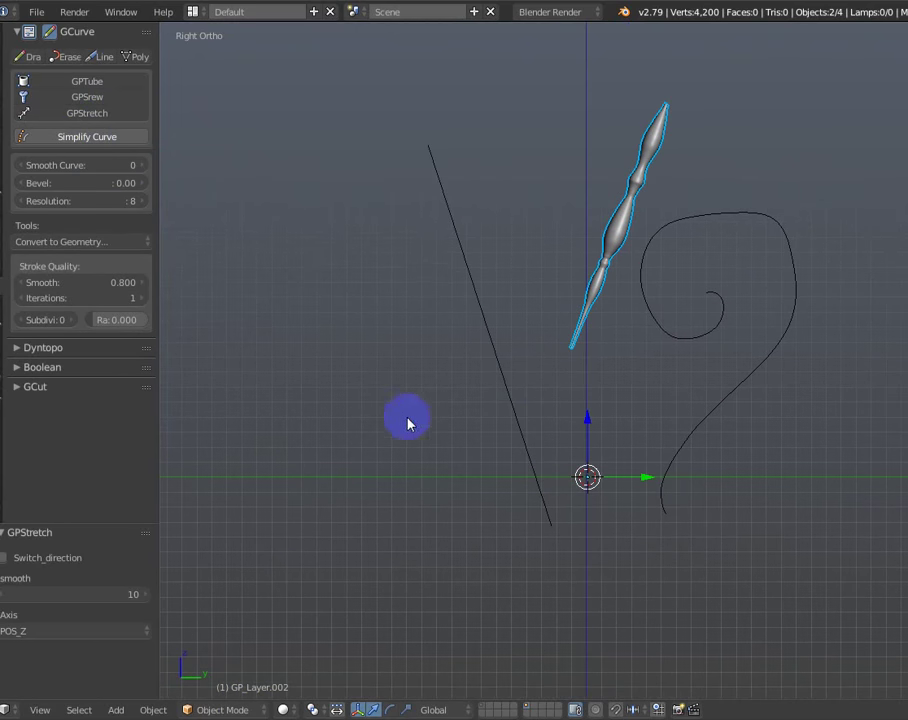
pyautogui.rightClick(616, 241)
pyautogui.keyDown('shift'); pyautogui.rightClick(649, 245); pyautogui.keyUp('shift')
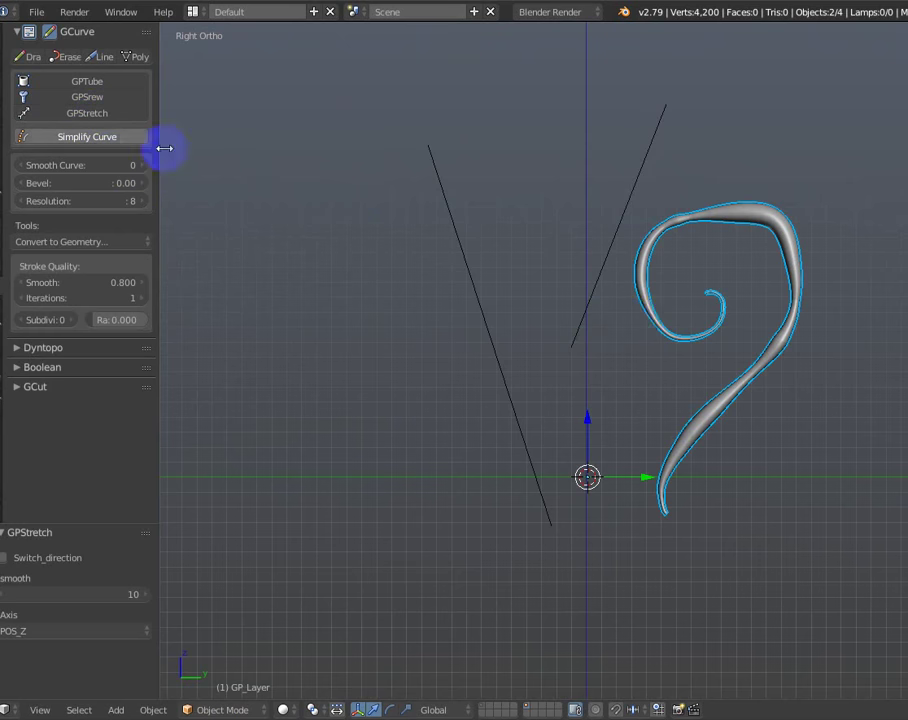
pyautogui.rightClick(641, 322)
pyautogui.keyDown('shift'); pyautogui.rightClick(477, 310); pyautogui.keyUp('shift')
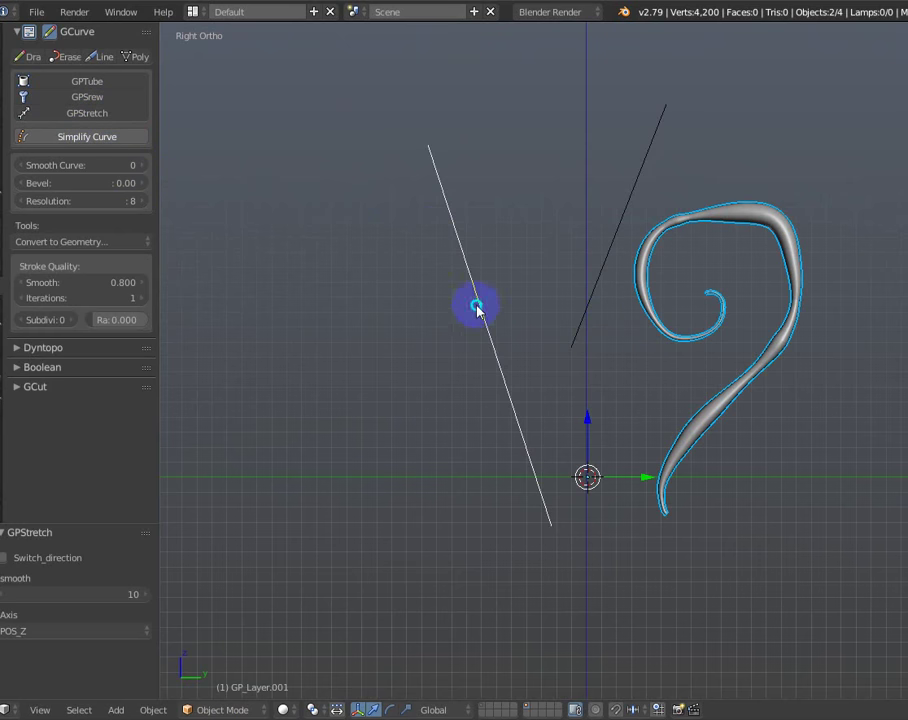
pyautogui.click(85, 114)
# - Sketch a wavy freehand grease-pencil stroke ending in a bottom loop beside the tube
pyautogui.keyDown('ctrl'); pyautogui.scroll(-3, 521, 337); pyautogui.keyUp('ctrl')
pyautogui.keyDown('ctrl'); pyautogui.scroll(-2, 470, 398); pyautogui.keyUp('ctrl')
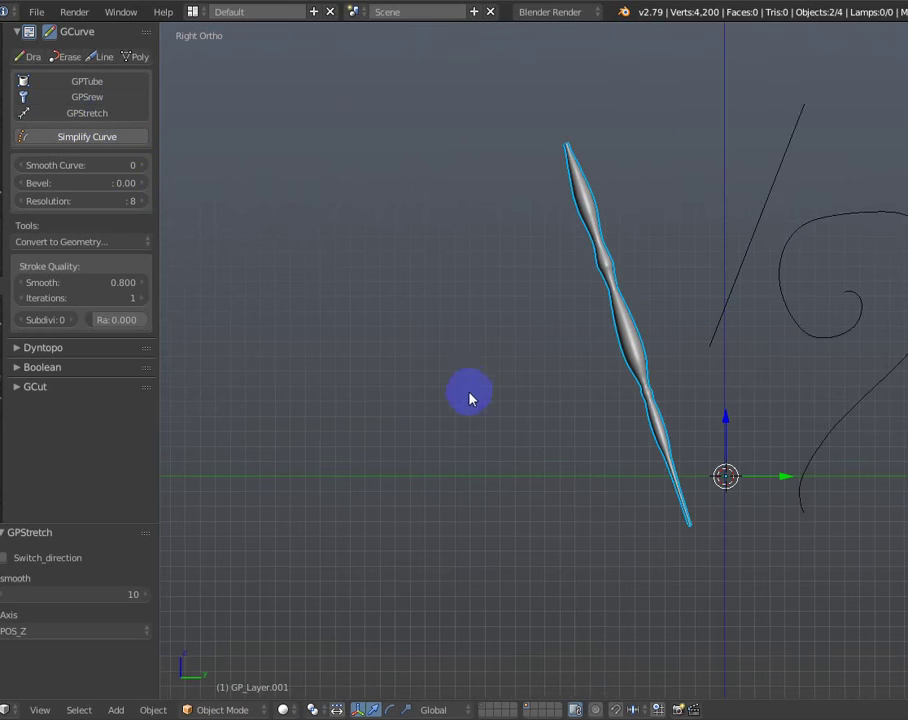
pyautogui.press('d')
pyautogui.moveTo(359, 207); pyautogui.dragTo(450, 218)
pyautogui.moveTo(450, 313)
pyautogui.mouseDown()
pyautogui.moveTo(464, 420)
pyautogui.moveTo(541, 531)
pyautogui.moveTo(592, 452)
pyautogui.mouseUp()
# - Stretch the tube along the wavy stroke into a squiggly tube
pyautogui.rightClick(613, 337)
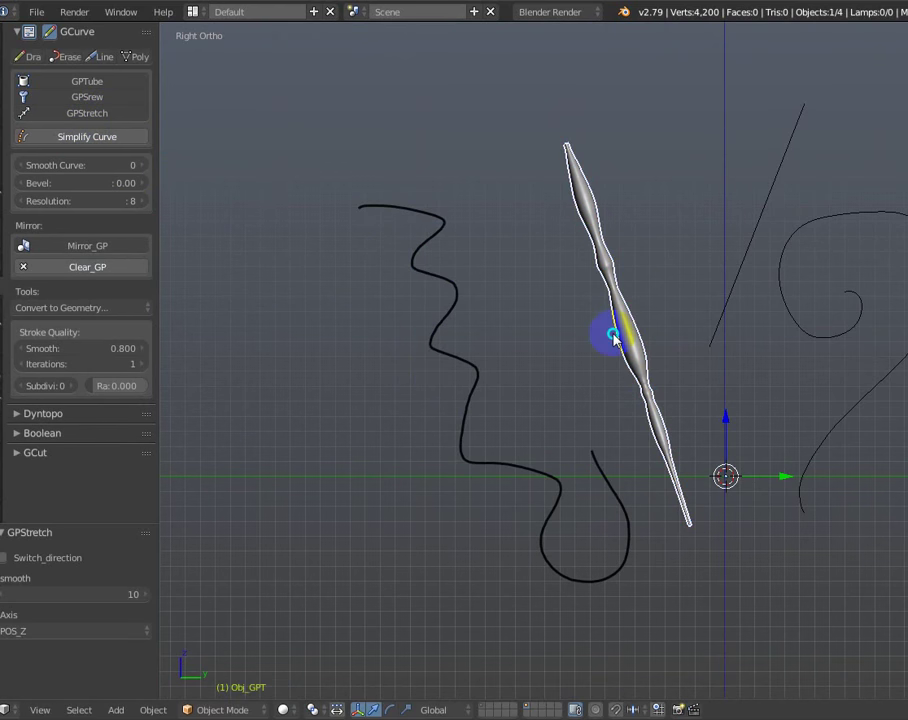
pyautogui.click(111, 116)
pyautogui.scroll(1, 537, 284)
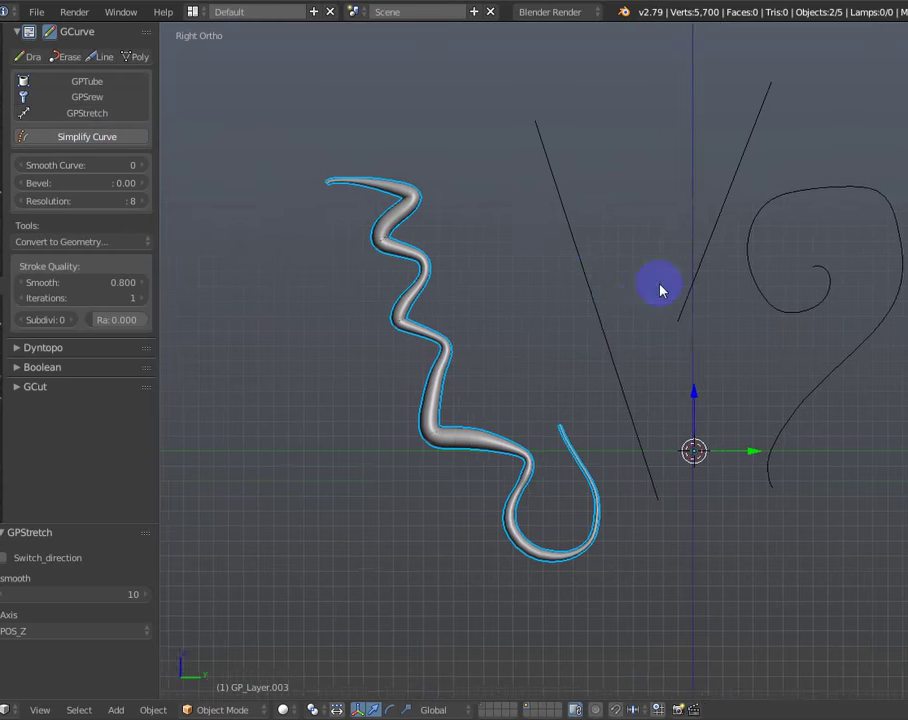
pyautogui.keyDown('ctrl'); pyautogui.scroll(-2, 685, 334); pyautogui.keyUp('ctrl')
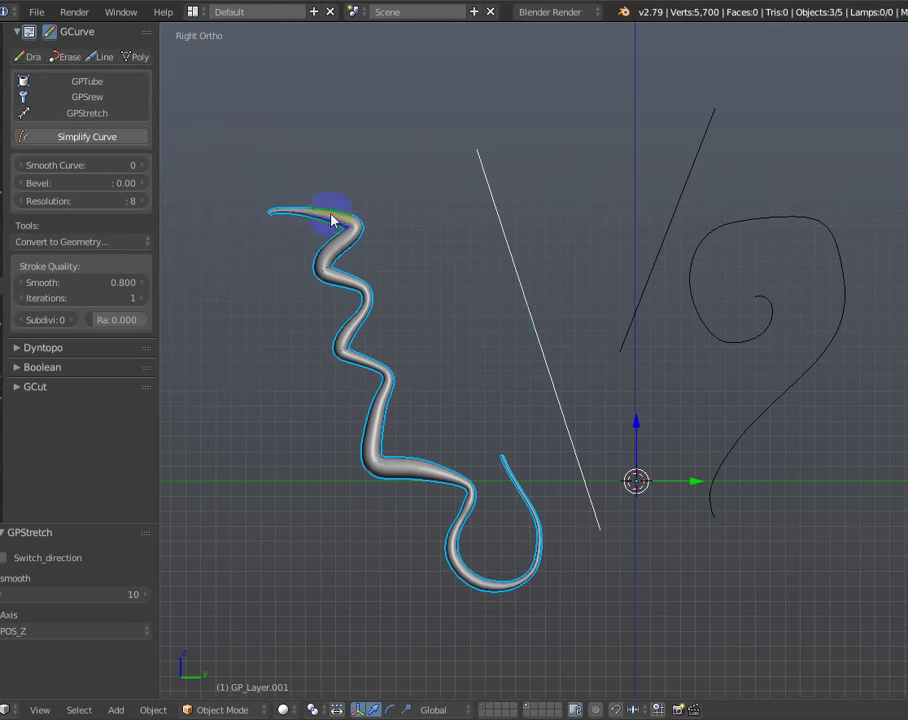
# - Return the squiggly tube to follow the left straight line with GPStretch
pyautogui.rightClick(358, 236)
pyautogui.keyDown('shift'); pyautogui.rightClick(502, 240); pyautogui.keyUp('shift')
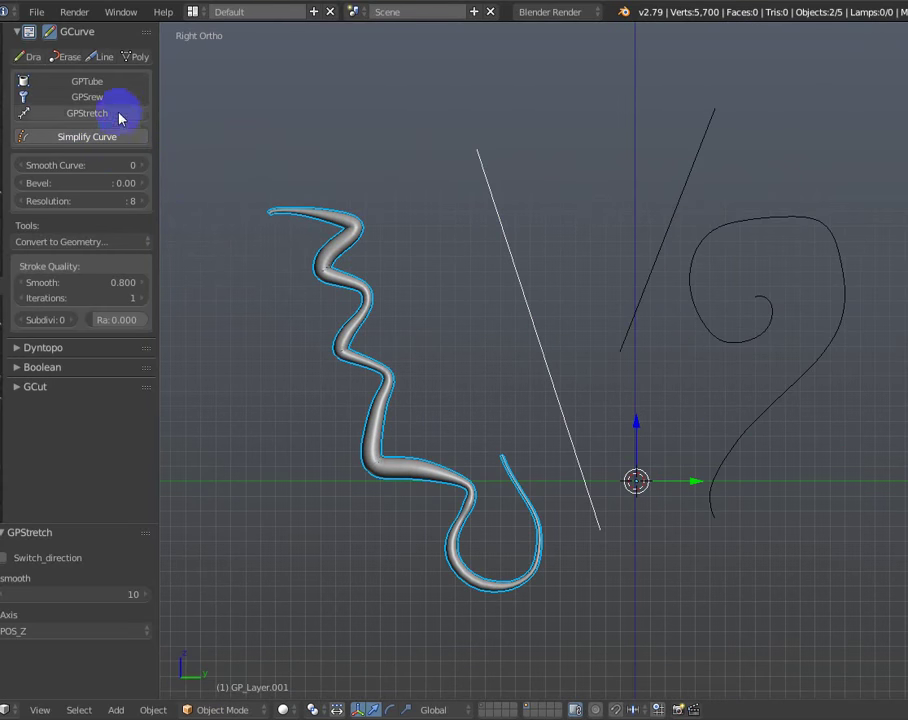
pyautogui.click(119, 118)
pyautogui.keyDown('ctrl'); pyautogui.hscroll(1, 480, 258); pyautogui.keyUp('ctrl')
# - Restretch the tube along the spiral stroke, undoing a distorted attempt and making the spiral active
pyautogui.keyDown('shift'); pyautogui.scroll(1, 480, 258); pyautogui.keyUp('shift')
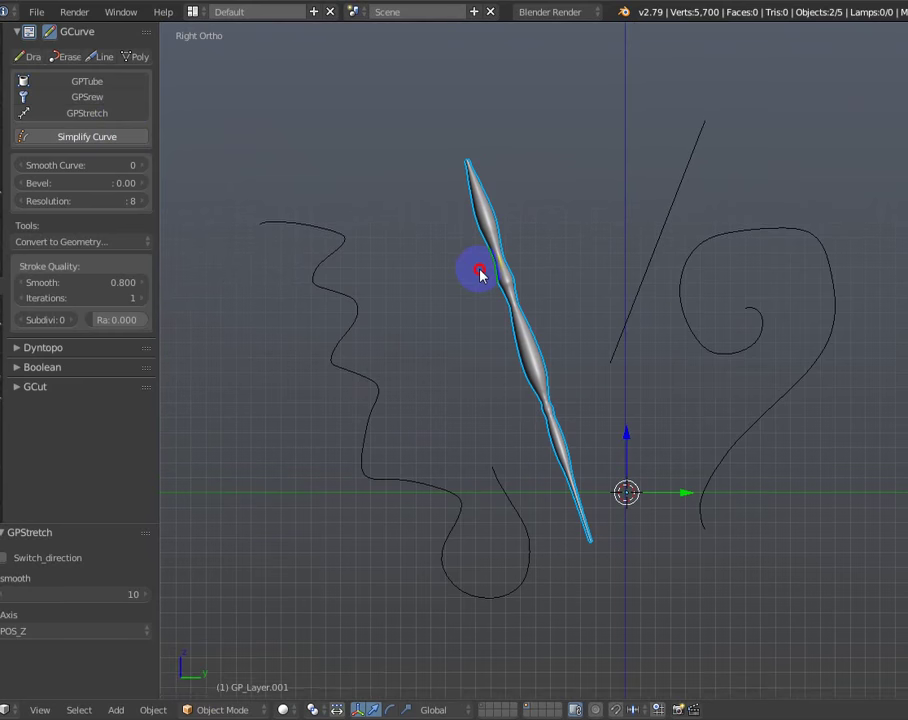
pyautogui.rightClick(711, 342)
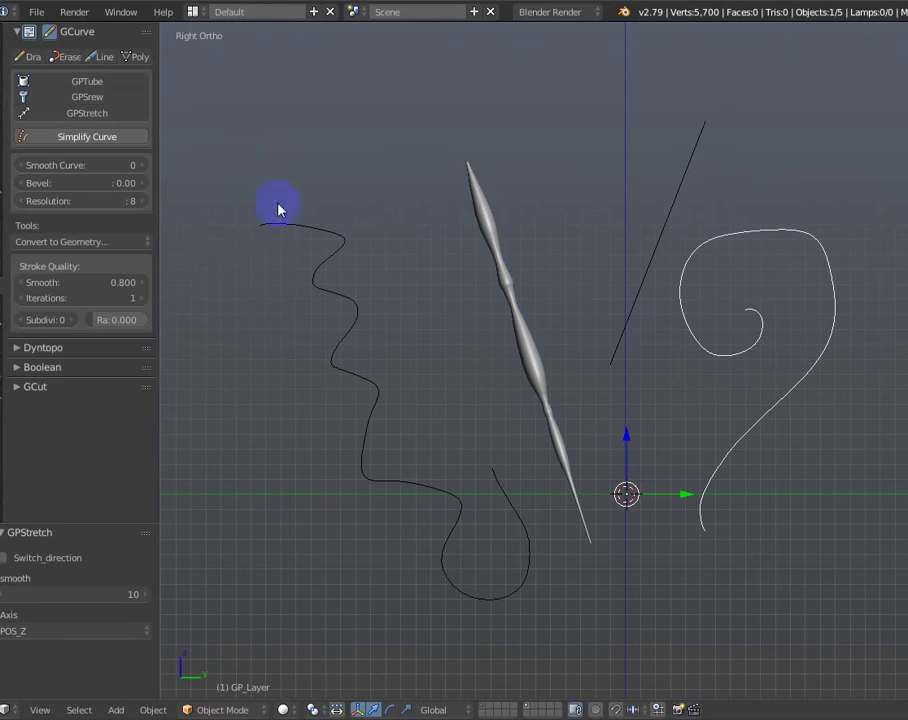
pyautogui.keyDown('shift'); pyautogui.rightClick(484, 252); pyautogui.keyUp('shift')
pyautogui.click(95, 114)
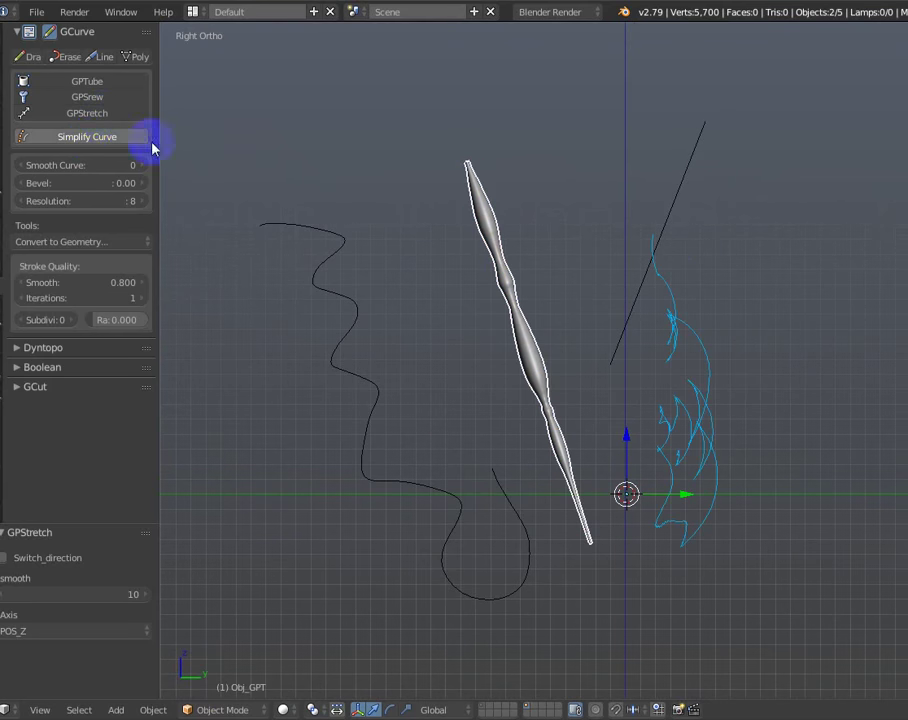
pyautogui.hotkey('ctrl', 'z')
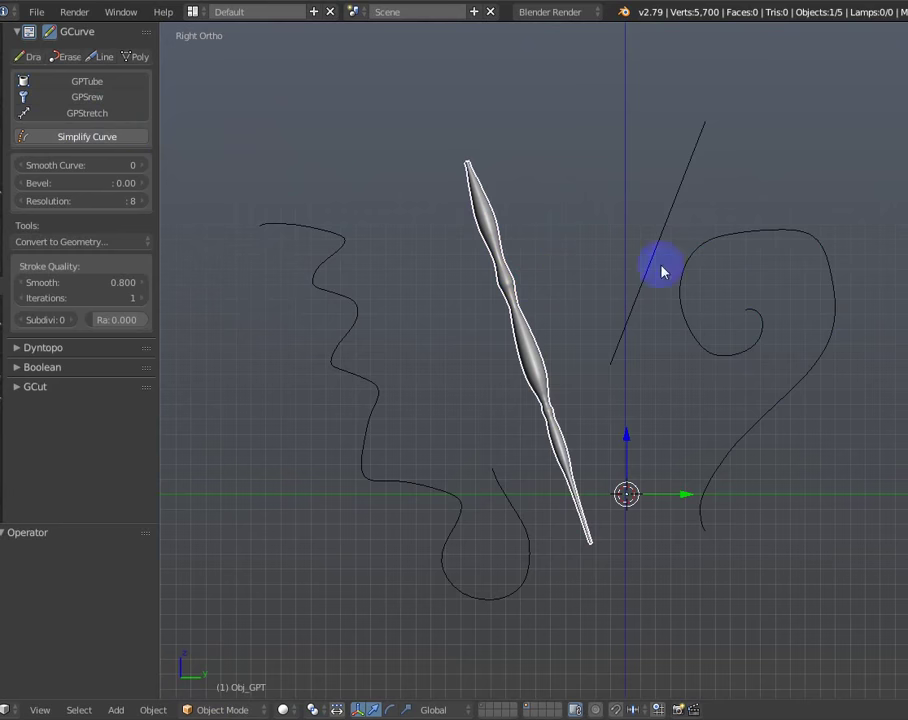
pyautogui.keyDown('shift'); pyautogui.rightClick(722, 243); pyautogui.keyUp('shift')
pyautogui.click(87, 113)
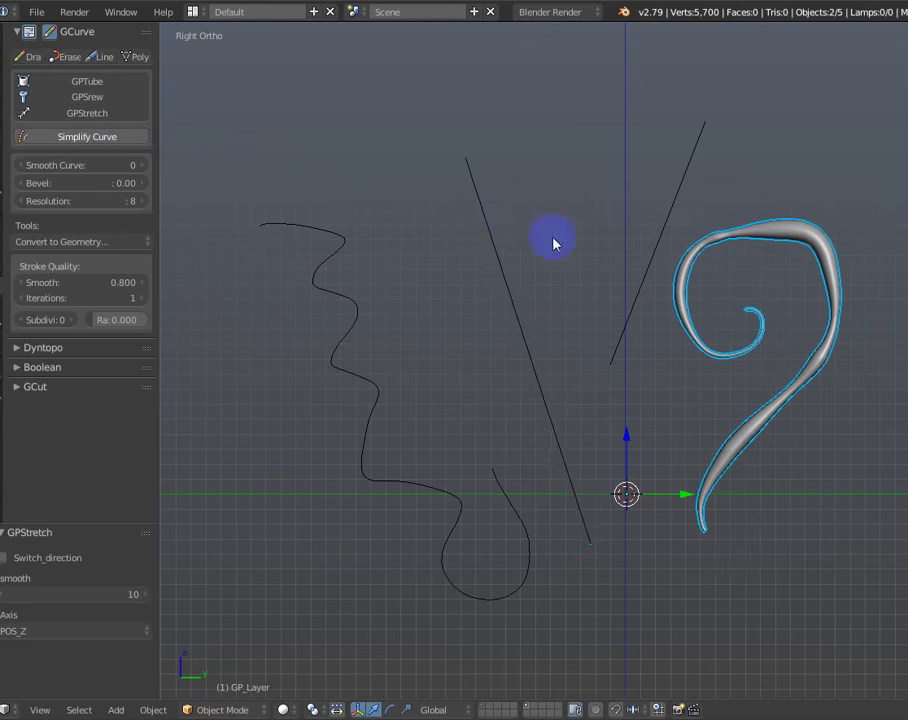
pyautogui.keyDown('shift'); pyautogui.moveTo(544, 240); pyautogui.dragTo(410, 216, button='middle'); pyautogui.keyUp('shift')
pyautogui.scroll(2, 583, 295)
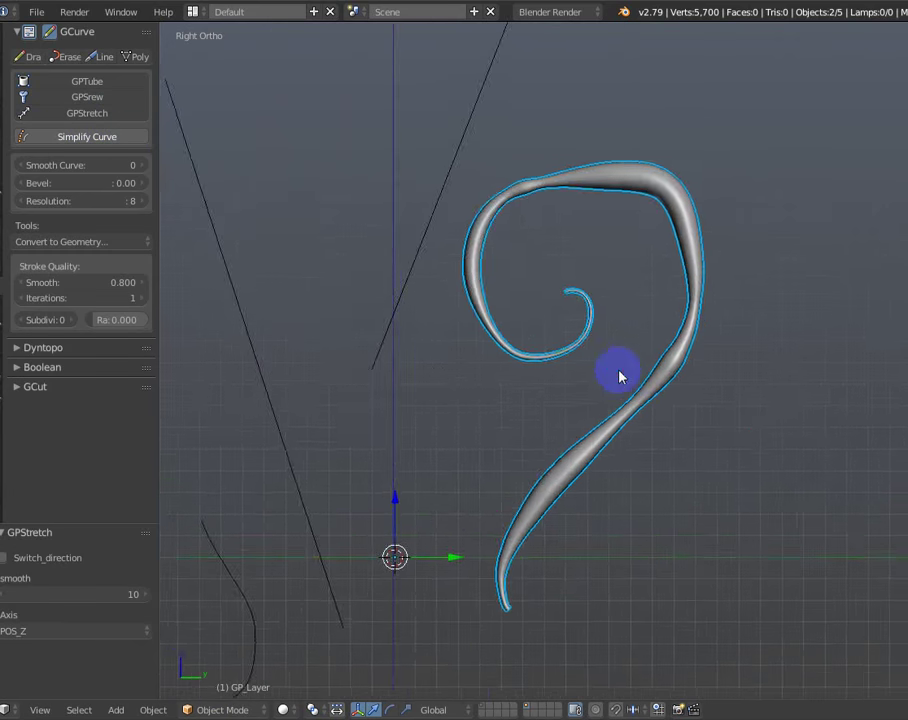